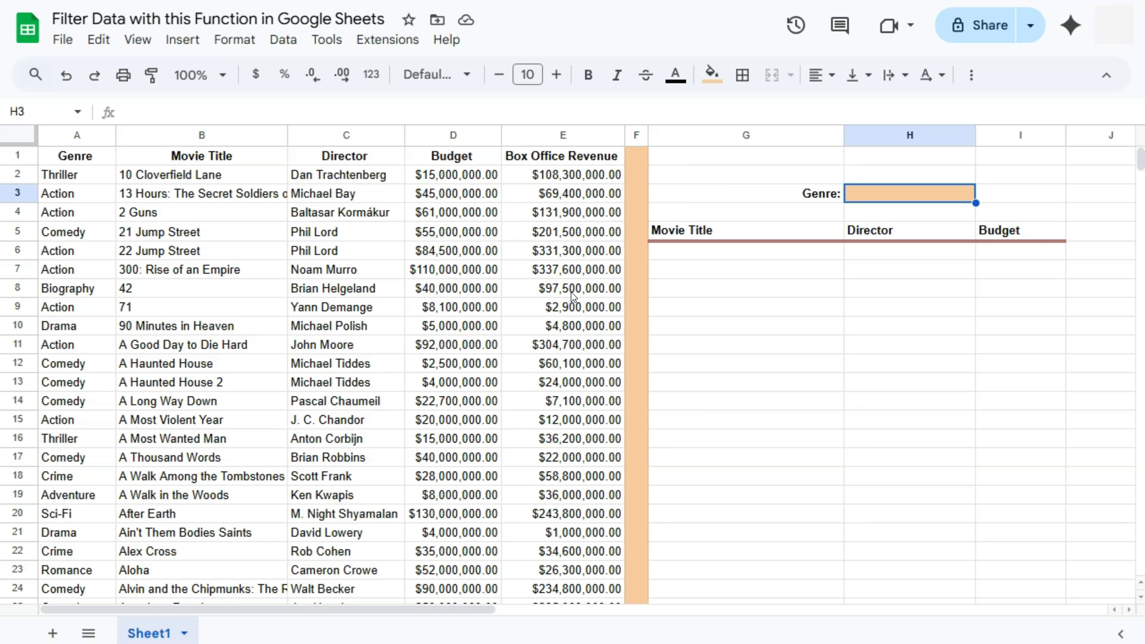
pyautogui.click(880, 196)
pyautogui.moveTo(716, 253); pyautogui.dragTo(1004, 575)
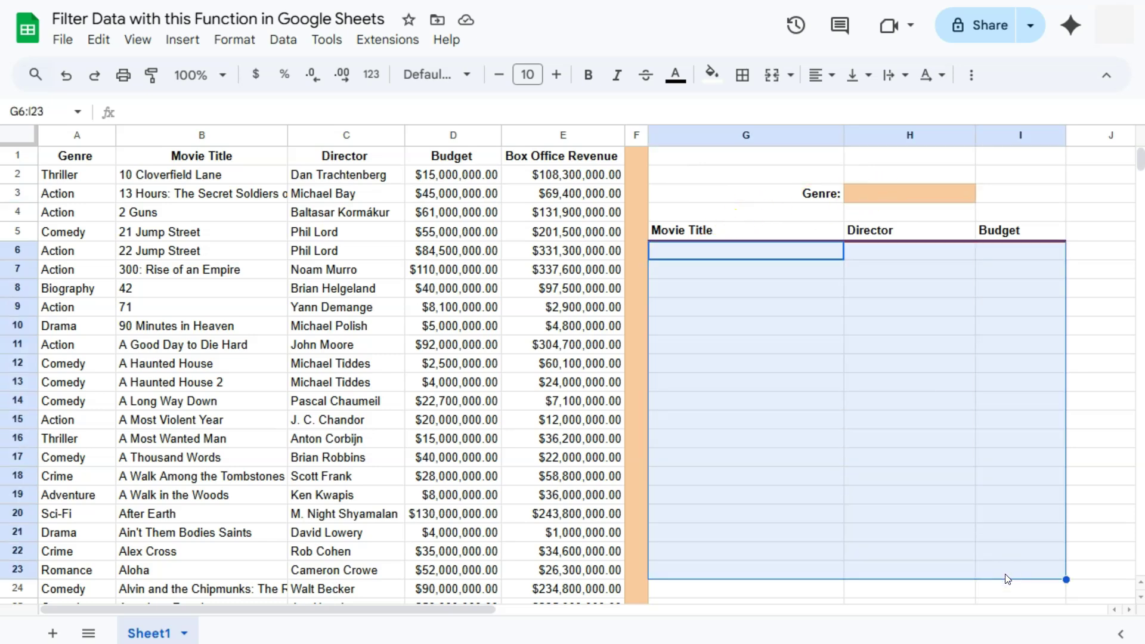
pyautogui.click(862, 195)
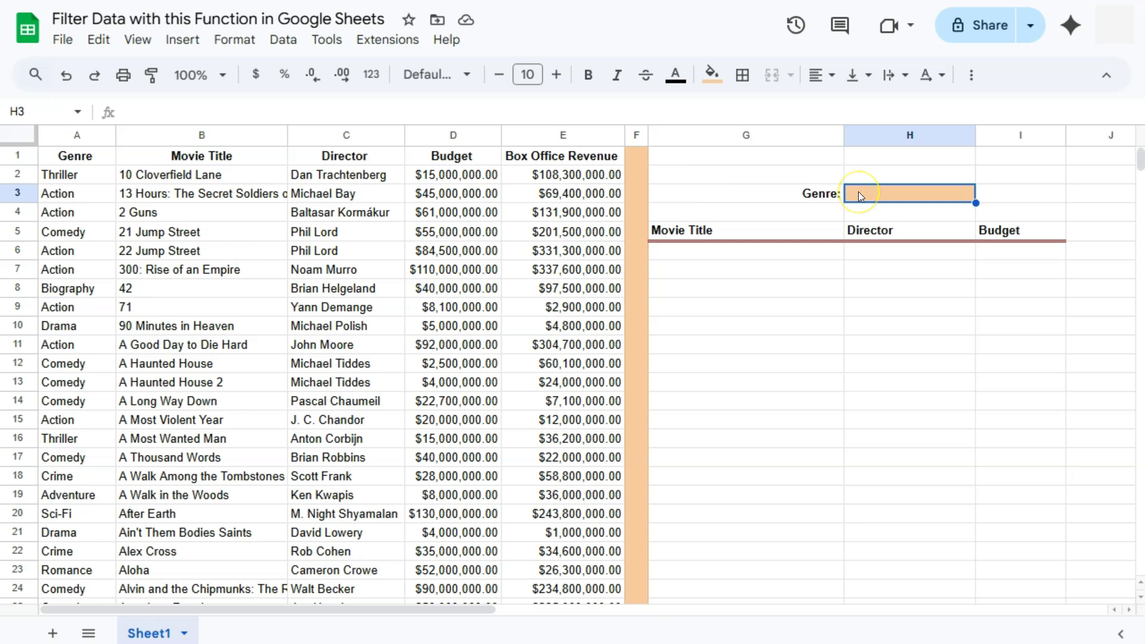
pyautogui.moveTo(762, 251); pyautogui.dragTo(962, 541)
# Add a data validation rule to cell H3 with the criteria Dropdown (from a range).
pyautogui.click(854, 189)
pyautogui.click(283, 39)
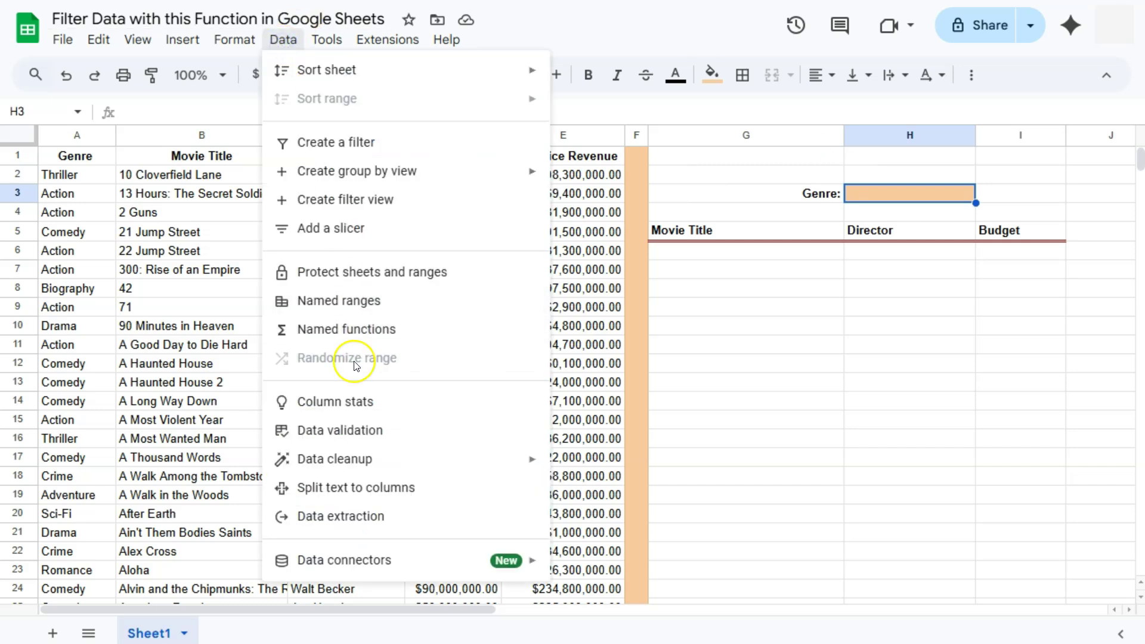
pyautogui.click(349, 425)
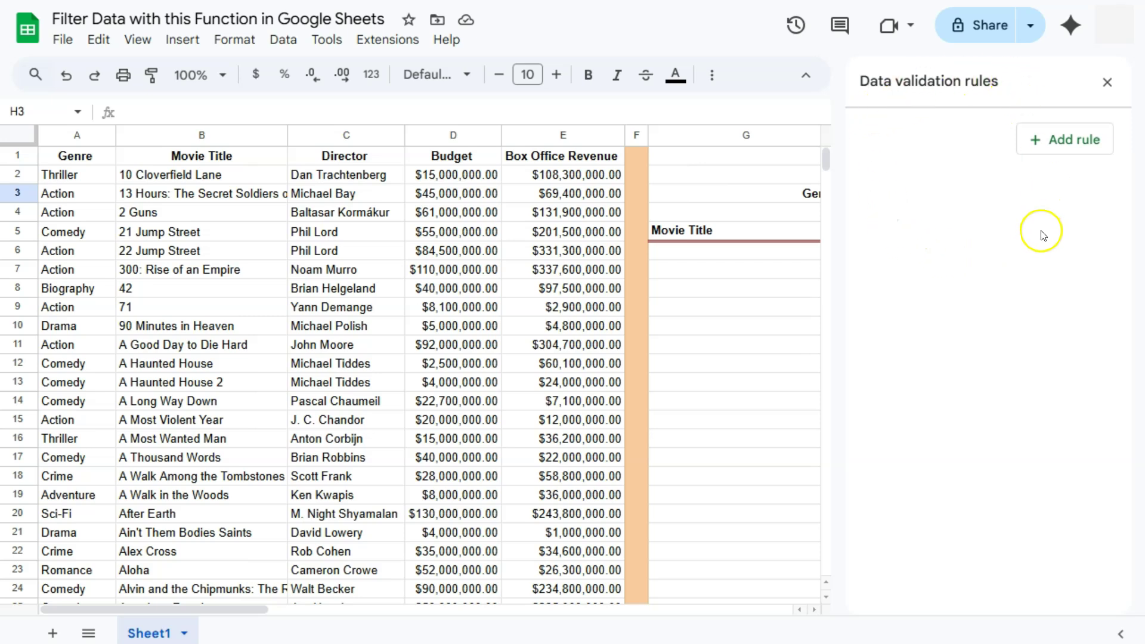
pyautogui.click(1064, 145)
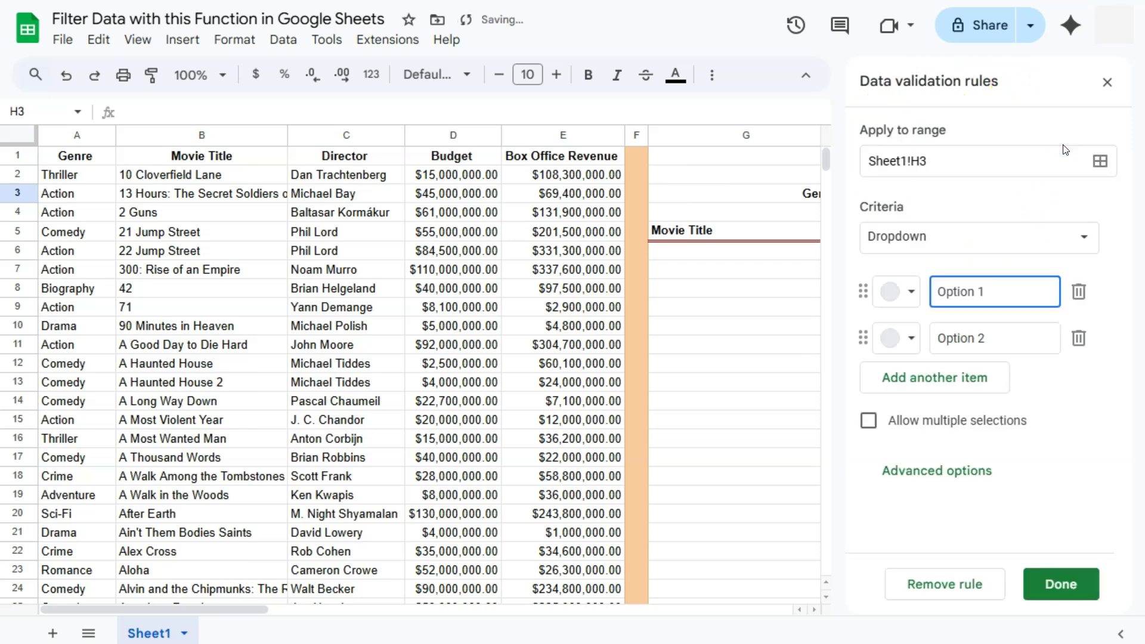
pyautogui.click(959, 237)
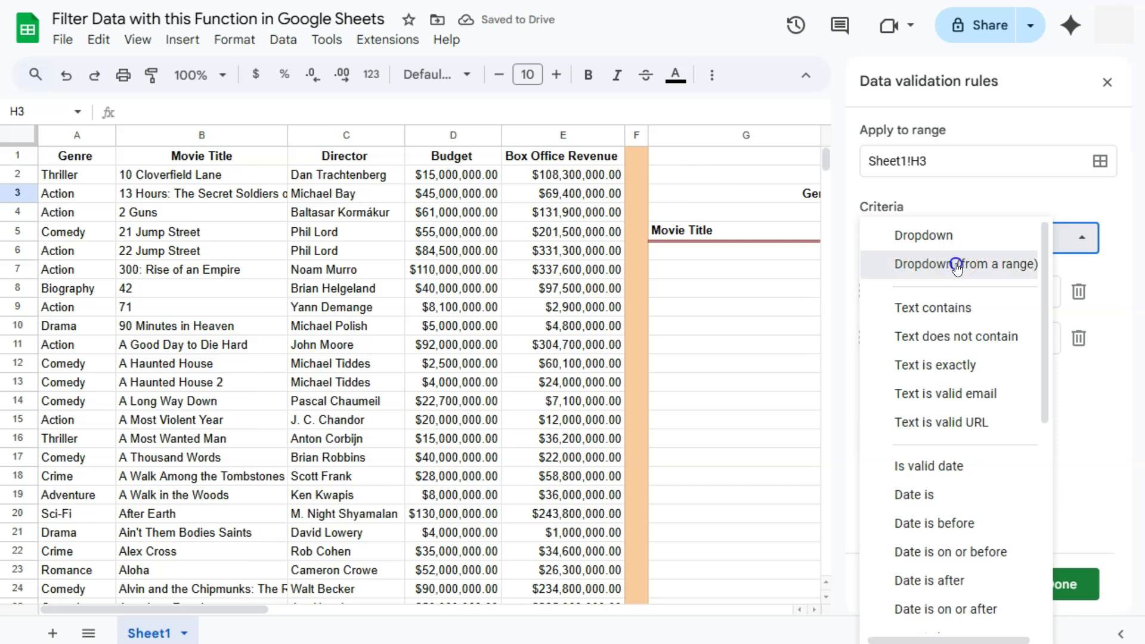
pyautogui.click(956, 263)
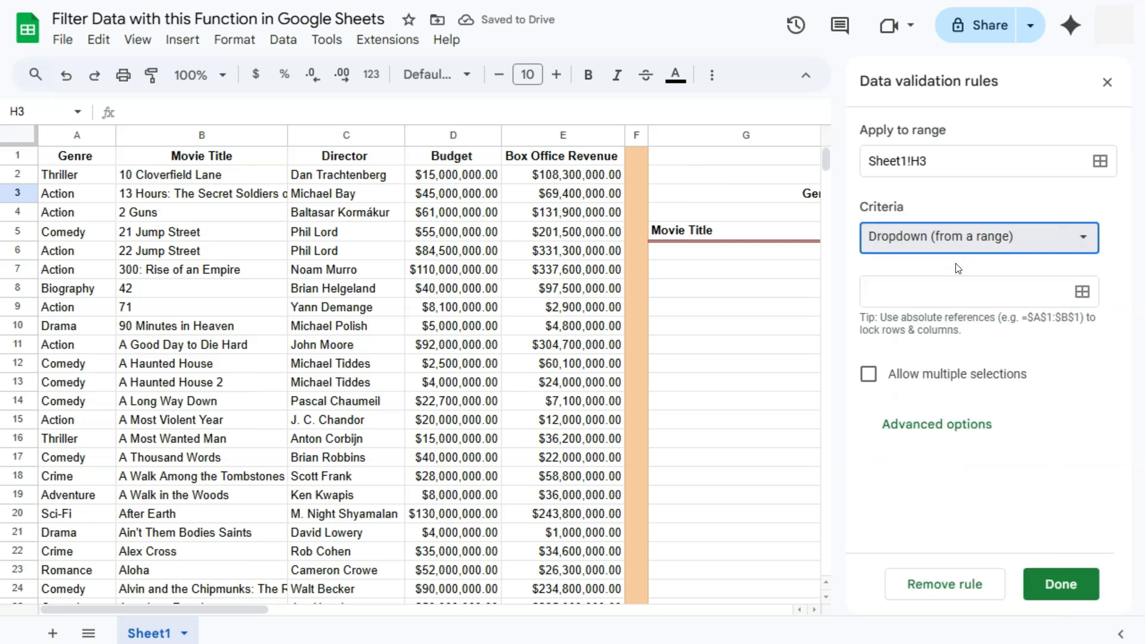
# Set the source range of the H3 dropdown to the open-ended Genre column range Sheet1!A2:A.
pyautogui.click(1082, 291)
pyautogui.click(78, 174)
pyautogui.moveTo(78, 175); pyautogui.dragTo(77, 475)
pyautogui.click(538, 323)
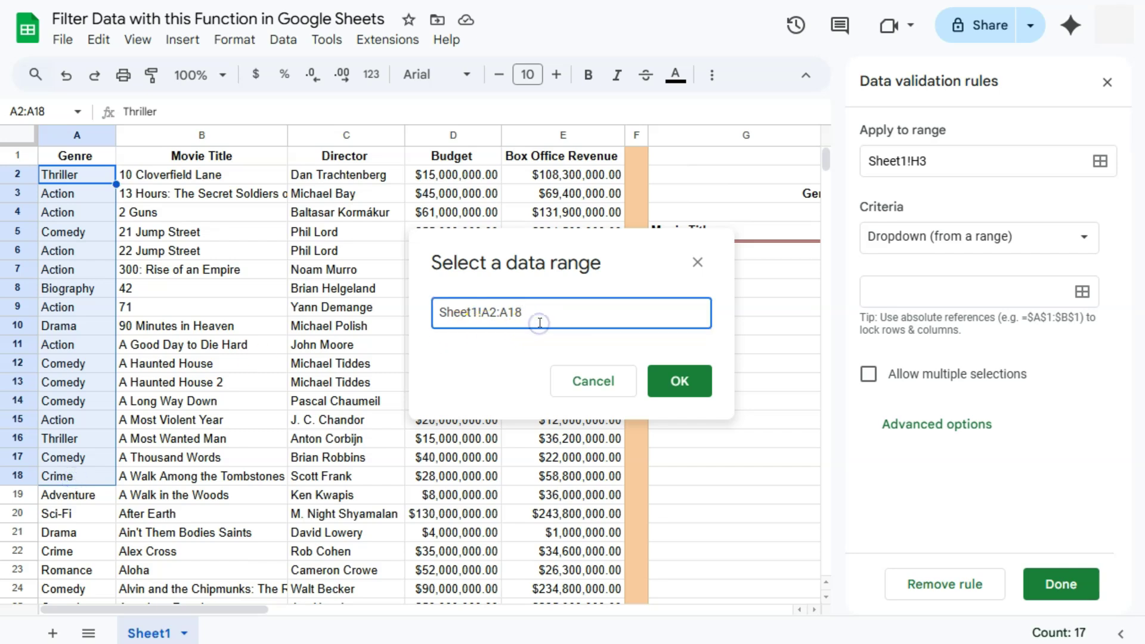
pyautogui.press('BackSpace')
pyautogui.click(678, 383)
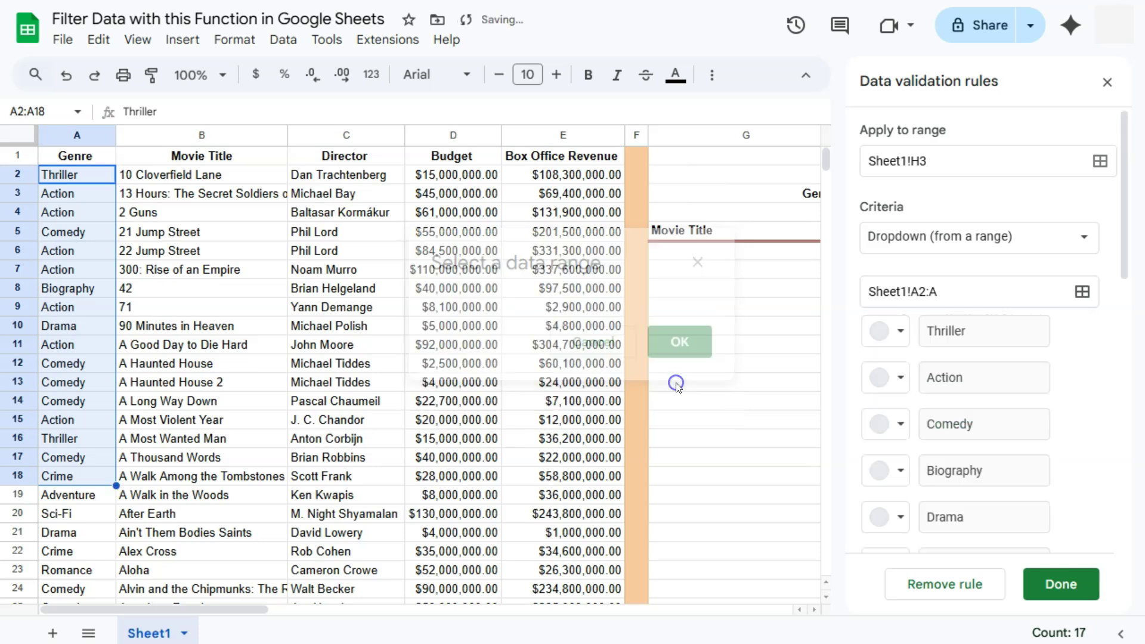
pyautogui.click(692, 382)
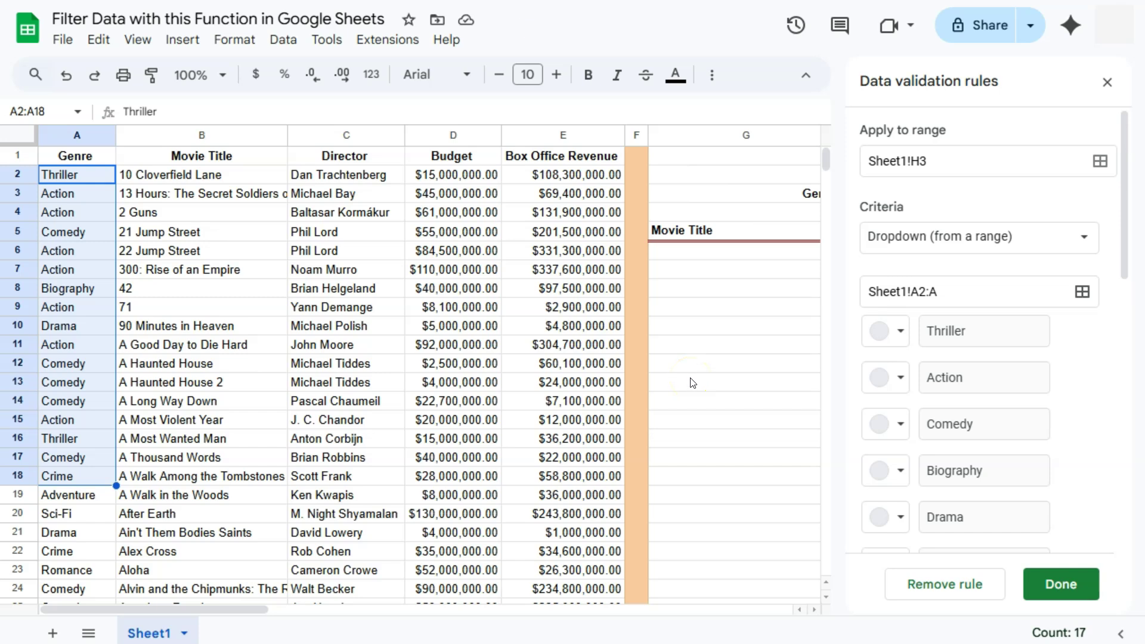
# Review the genre items in the H3 dropdown rule, save the rule and close the data validation rules.
pyautogui.scroll(-9, 1082, 385)
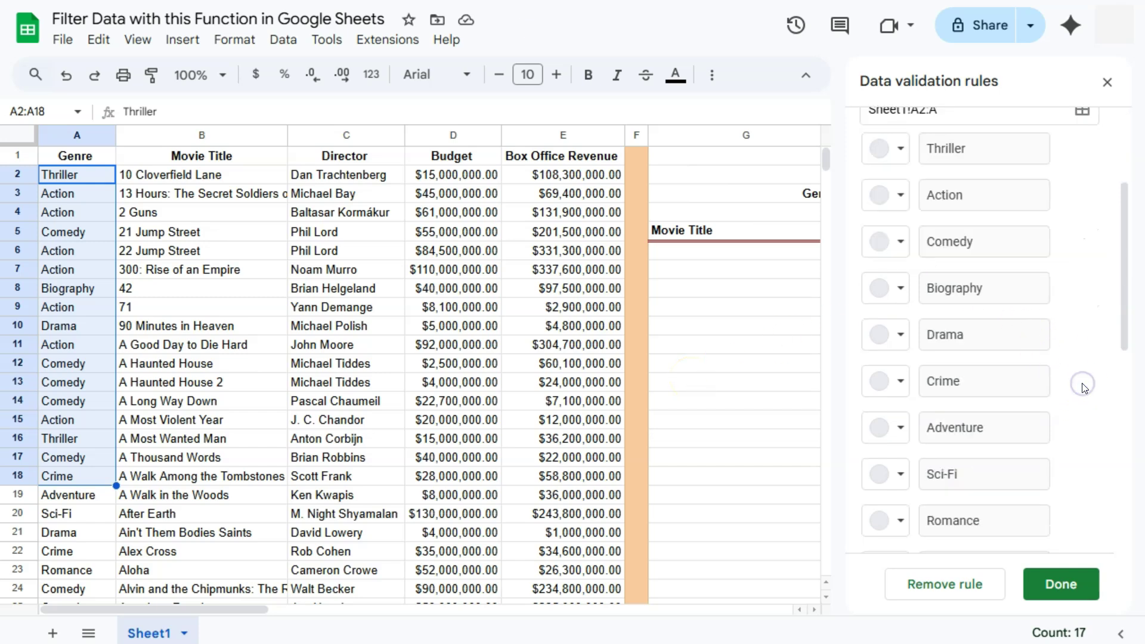
pyautogui.scroll(-2, 1081, 388)
pyautogui.scroll(10, 1080, 388)
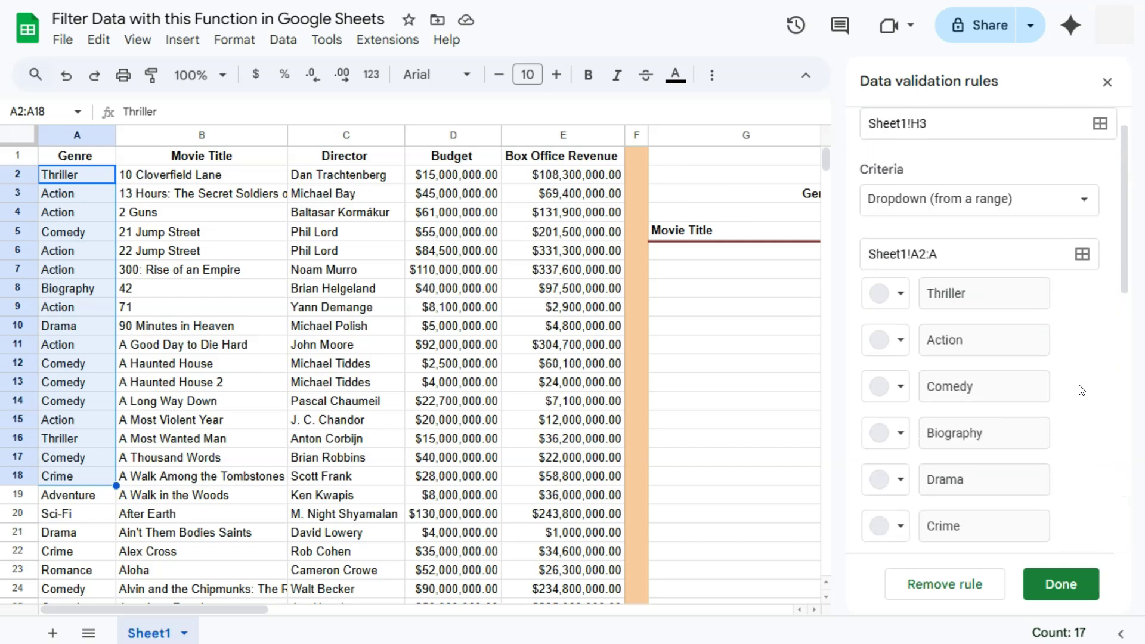
pyautogui.click(1060, 511)
pyautogui.click(1060, 584)
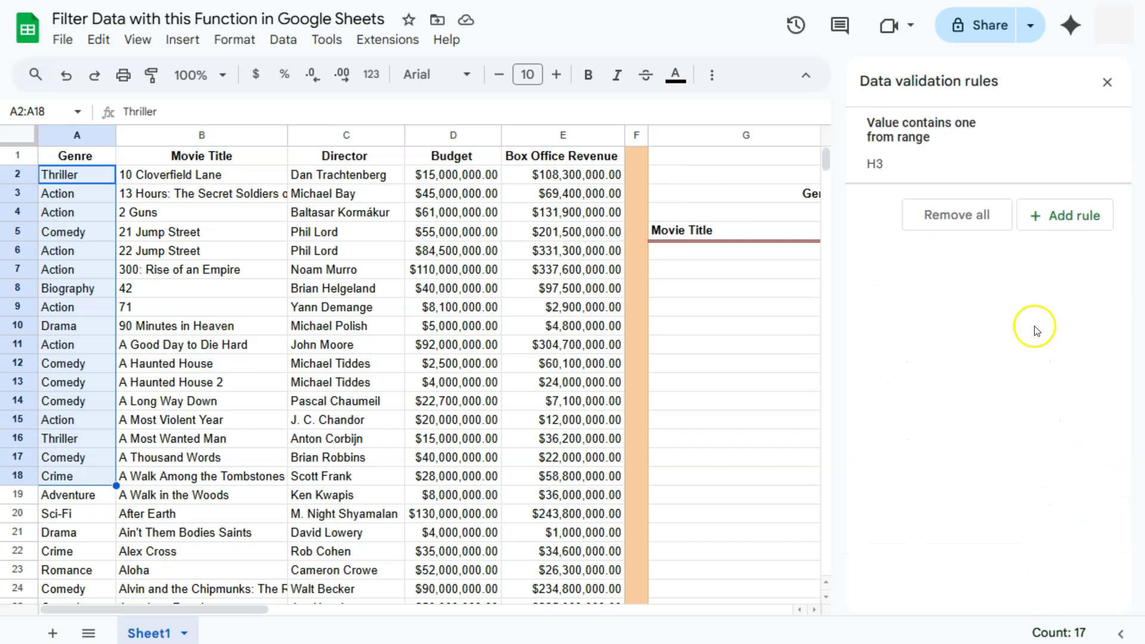
pyautogui.click(1099, 84)
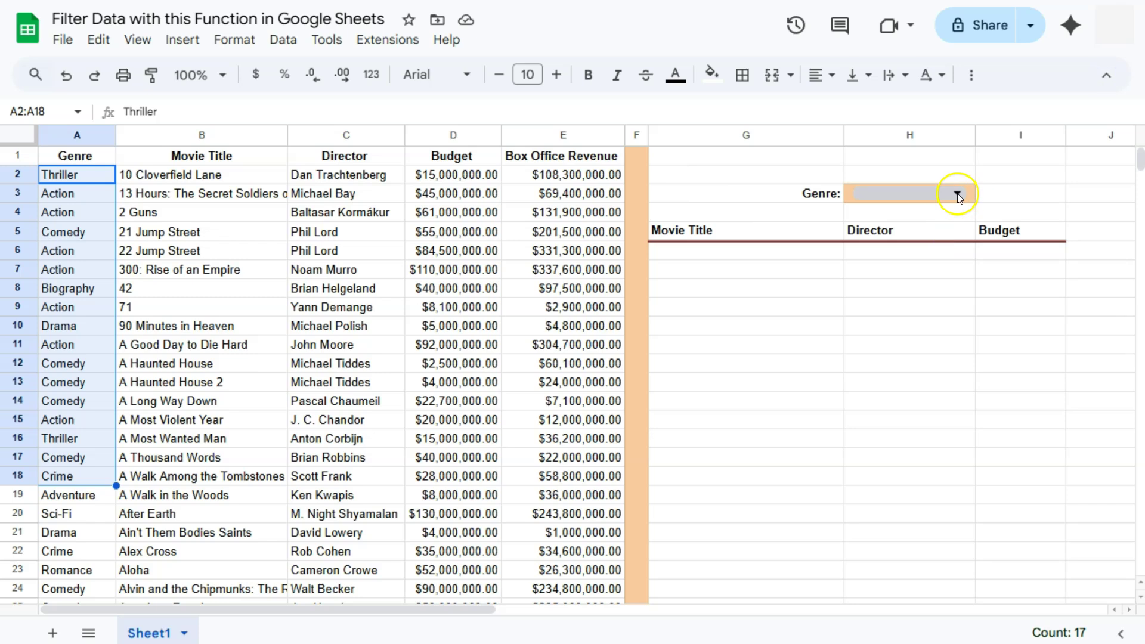
# Look through the genre options offered by the dropdown in cell H3 without choosing one.
pyautogui.click(958, 195)
pyautogui.scroll(-3, 926, 352)
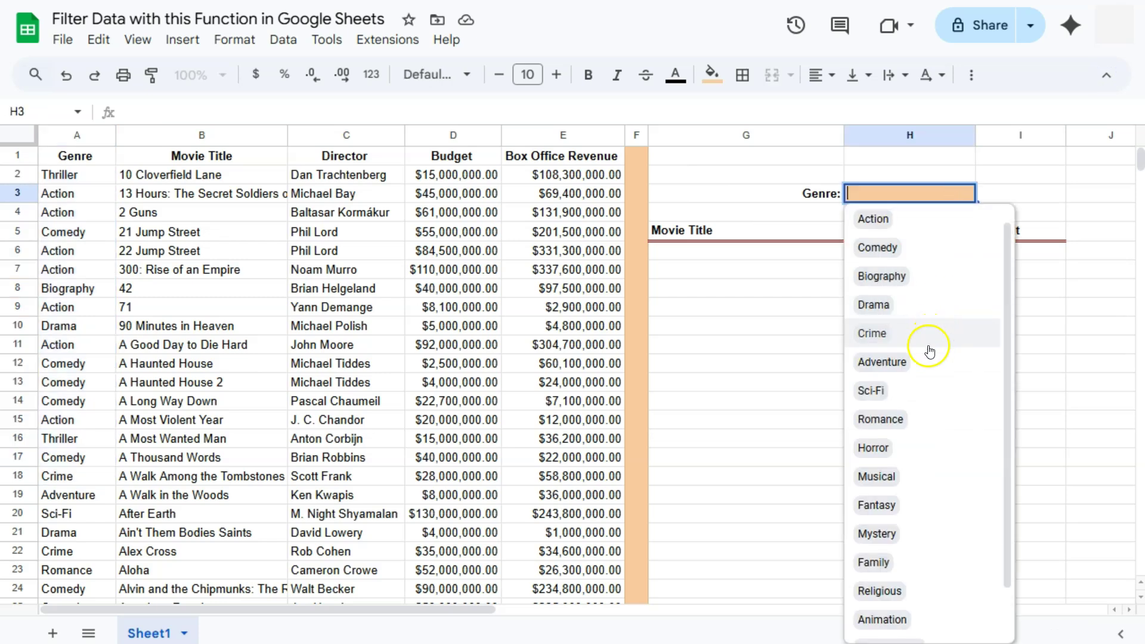
pyautogui.scroll(3, 923, 382)
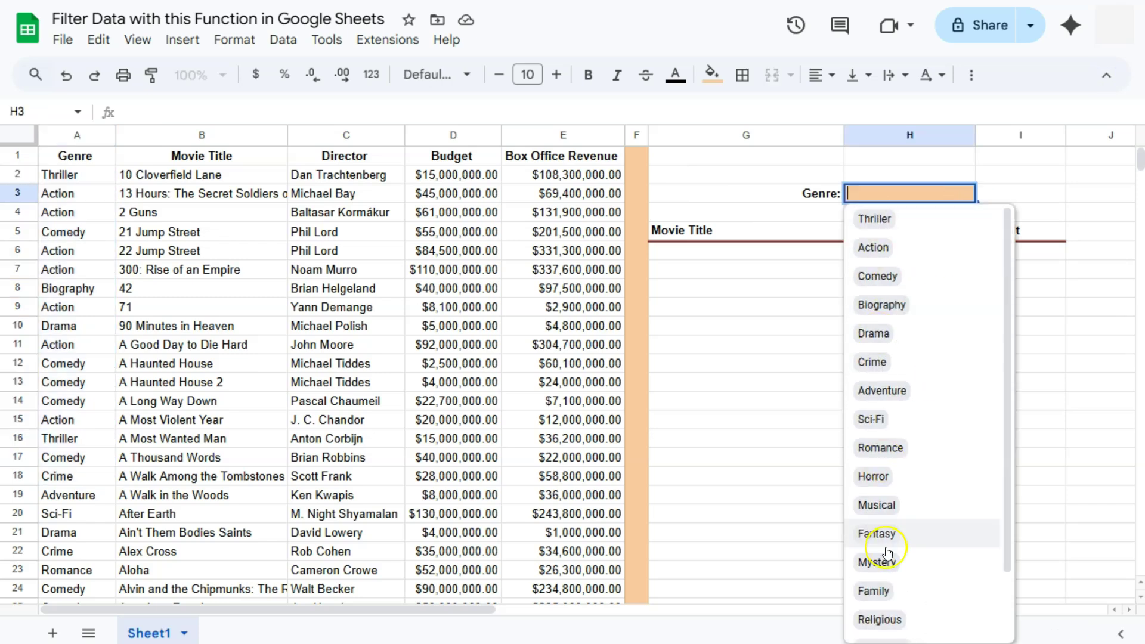
pyautogui.click(739, 284)
# Start a FILTER formula in cell G6 with the open-ended range B2:D as the data to filter.
pyautogui.click(728, 249)
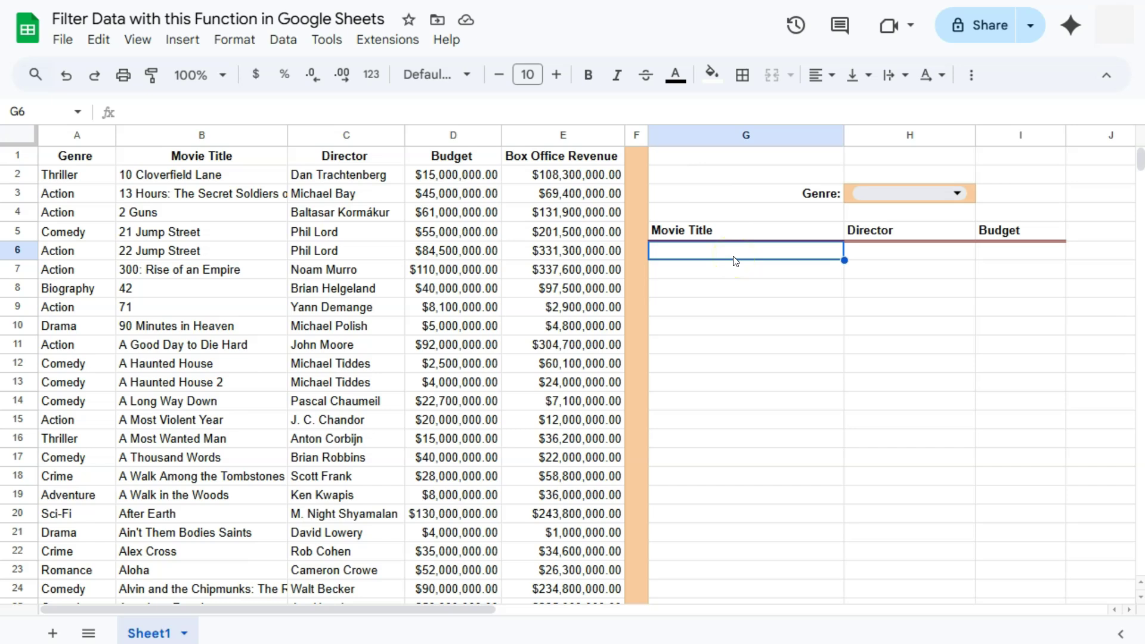
pyautogui.write('=')
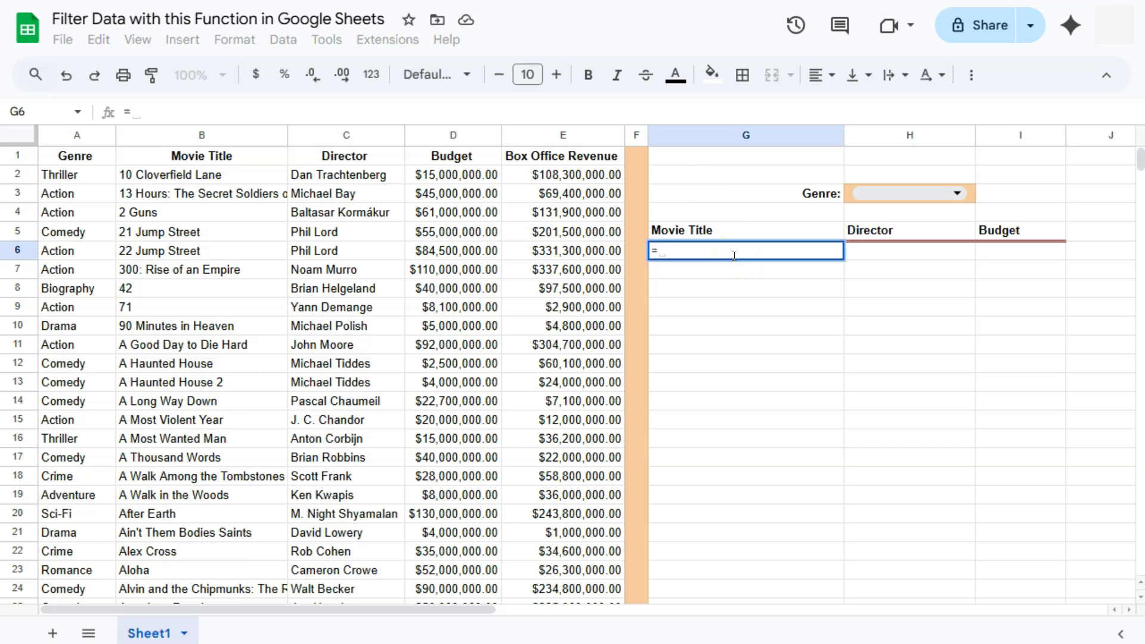
pyautogui.write('filter')
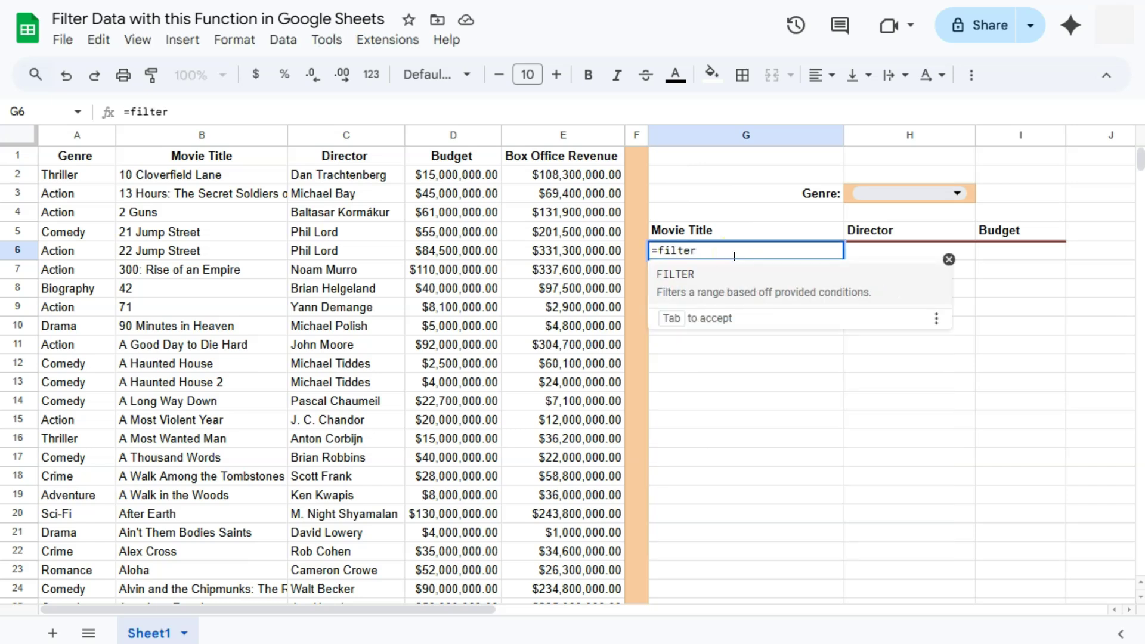
pyautogui.click(725, 271)
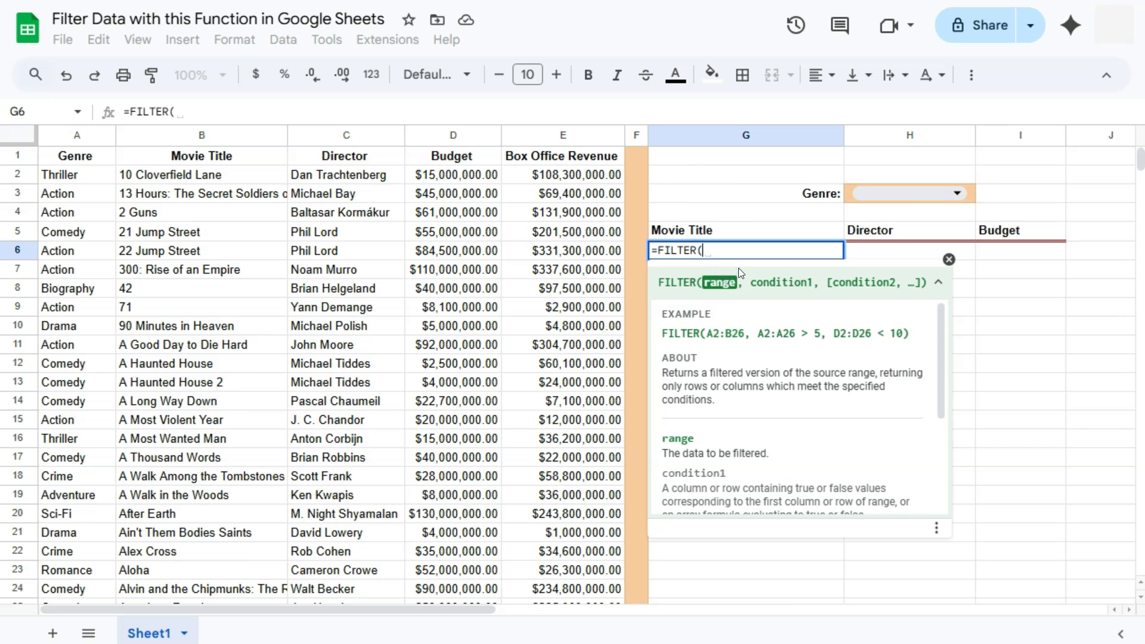
pyautogui.click(740, 269)
pyautogui.moveTo(213, 175); pyautogui.dragTo(441, 534)
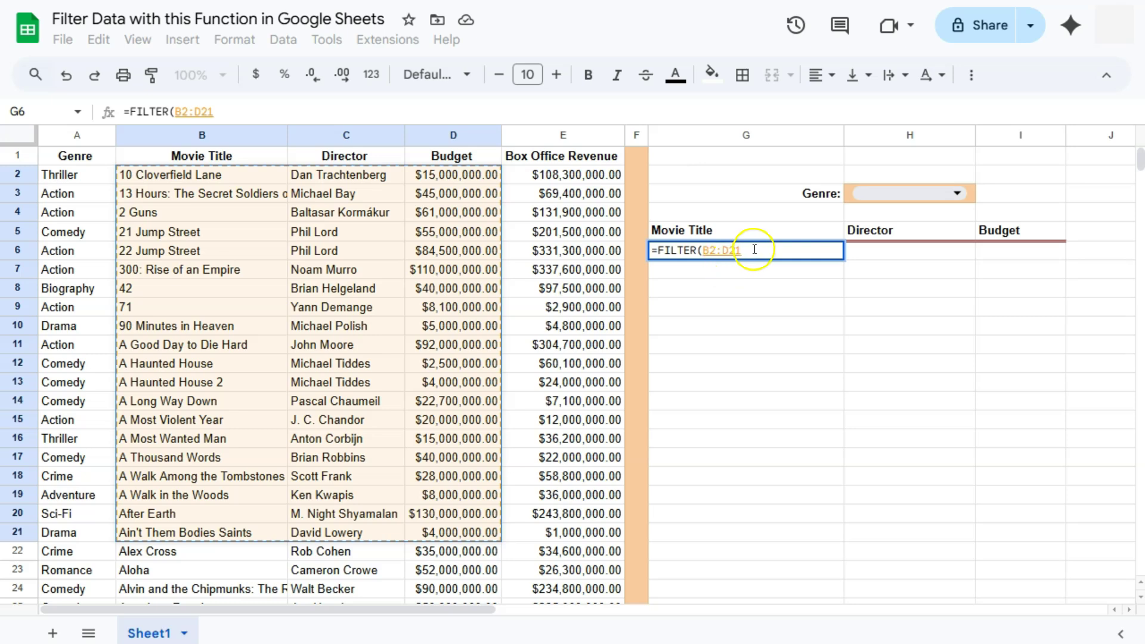
pyautogui.press('BackSpace')
pyautogui.press('BackSpace')
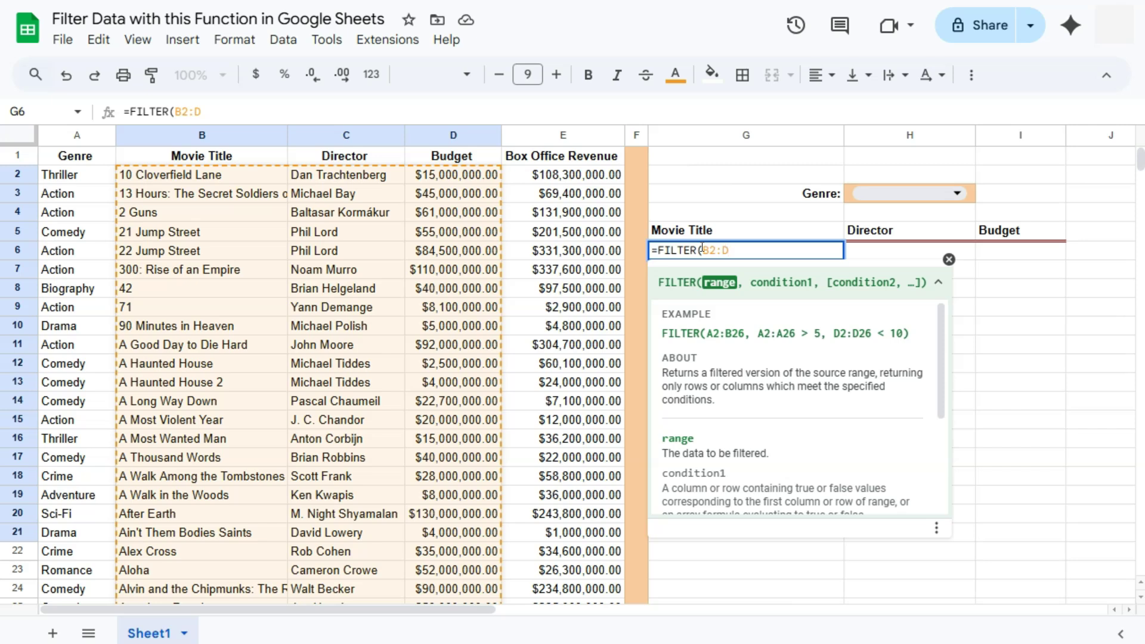
pyautogui.write(',')
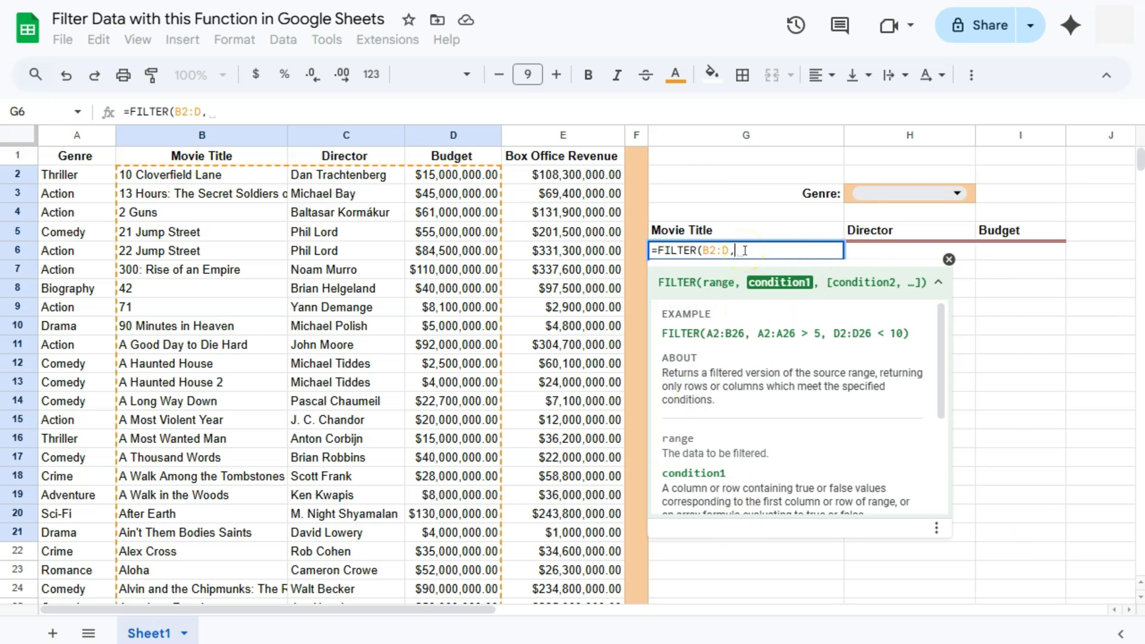
# Add the condition that column A matches the selected genre and complete the G6 formula as =FILTER(B2:D,A2:A=H3).
pyautogui.moveTo(756, 335); pyautogui.dragTo(821, 335)
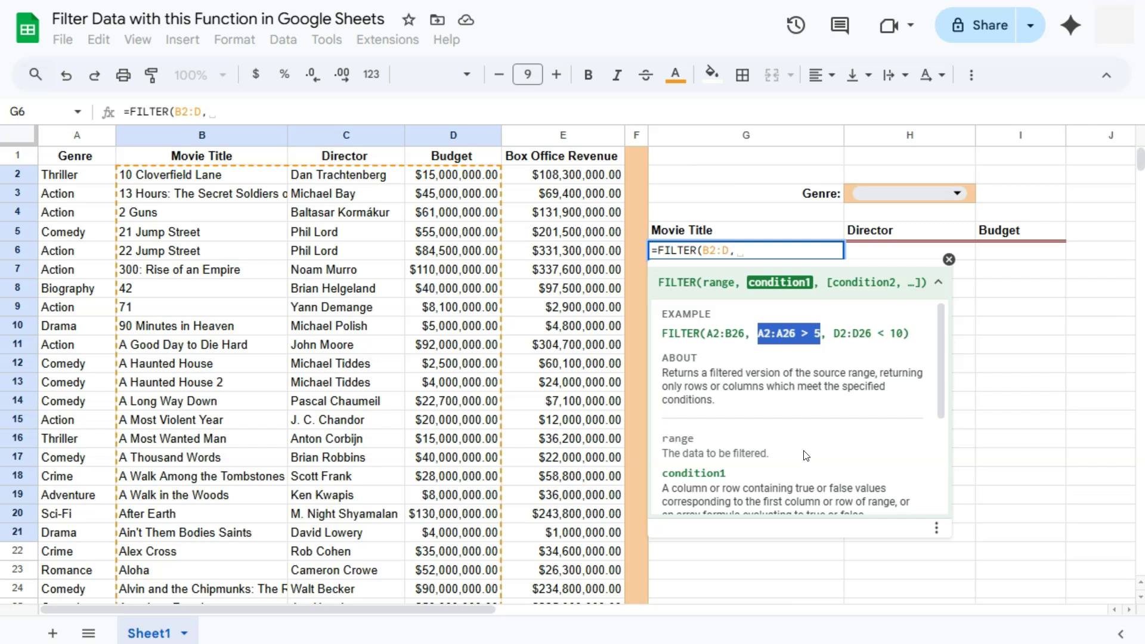
pyautogui.click(759, 325)
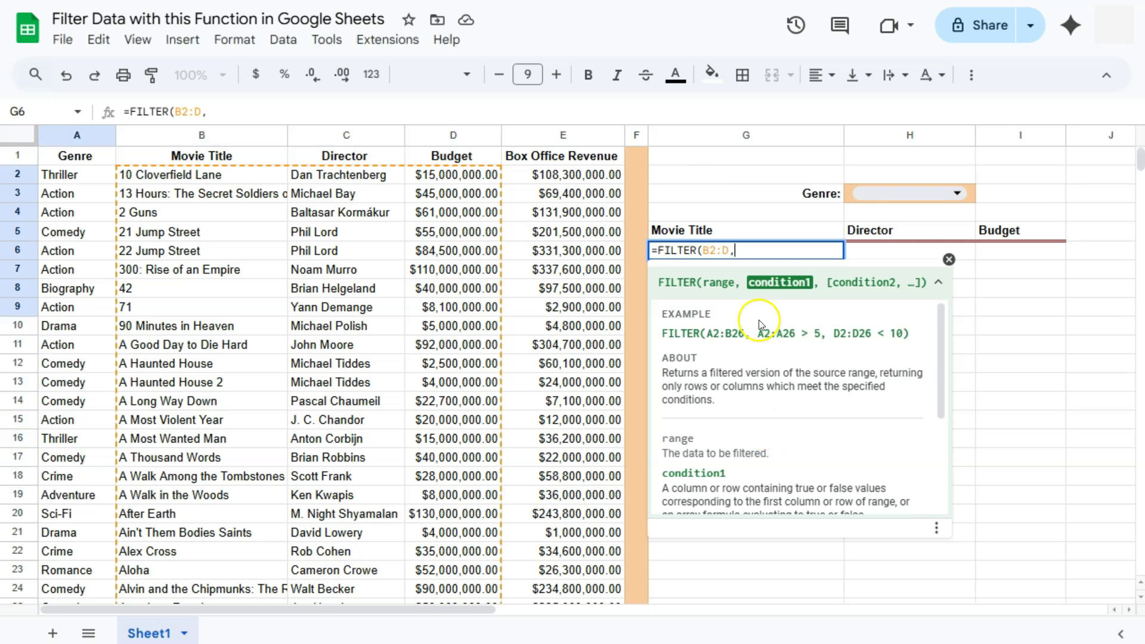
pyautogui.moveTo(81, 182); pyautogui.dragTo(94, 409)
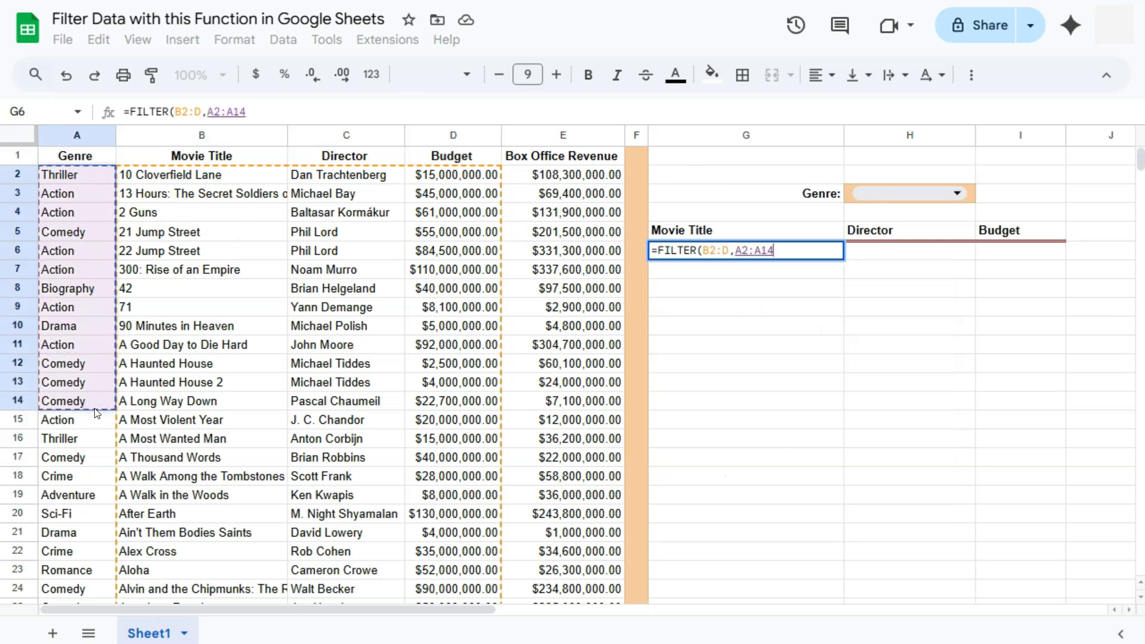
pyautogui.press('BackSpace')
pyautogui.press('BackSpace')
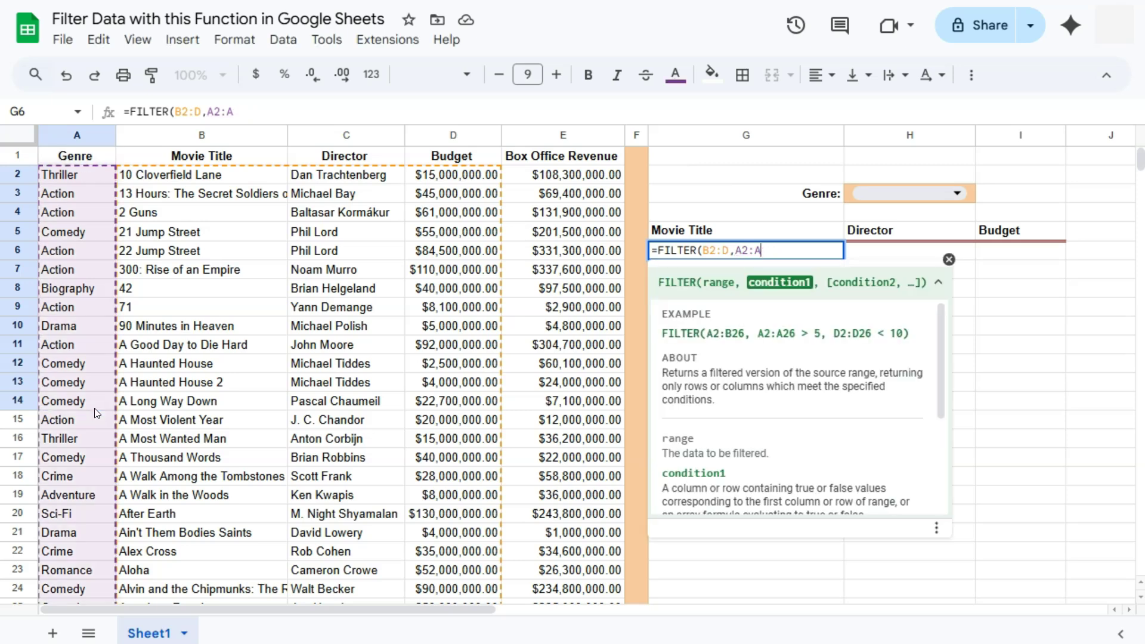
pyautogui.write('=')
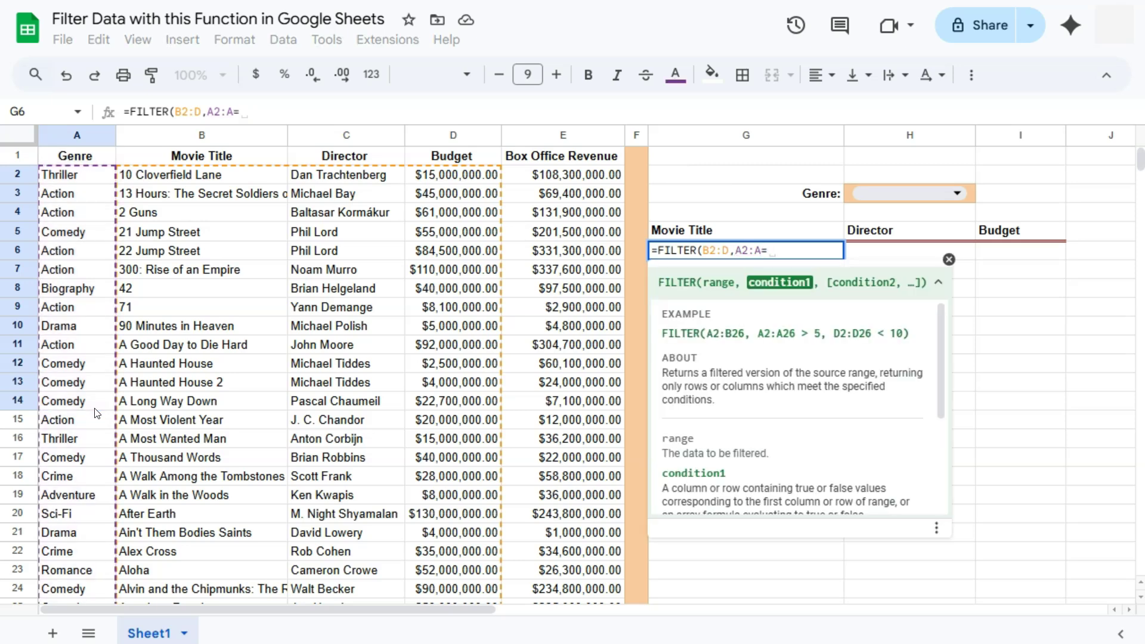
pyautogui.click(970, 195)
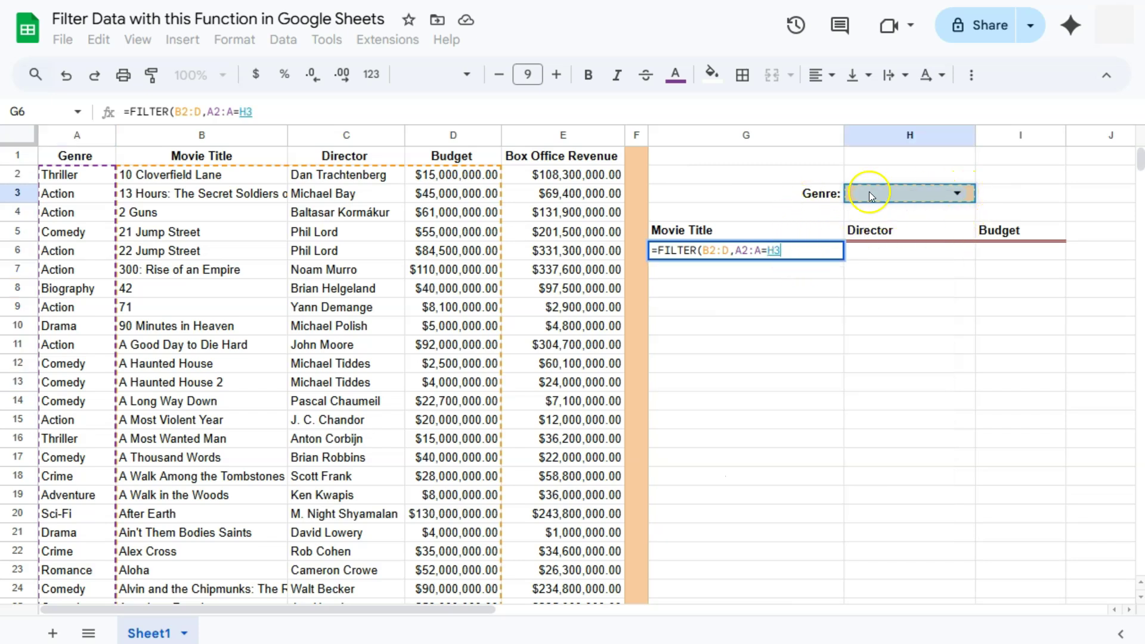
pyautogui.write(')')
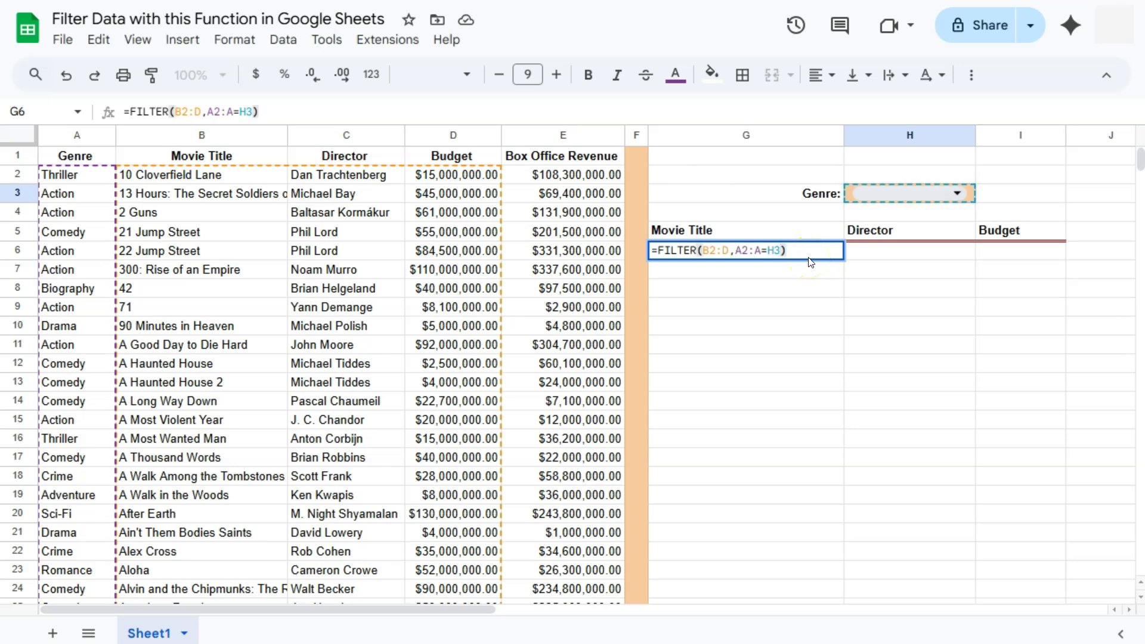
pyautogui.press('Return')
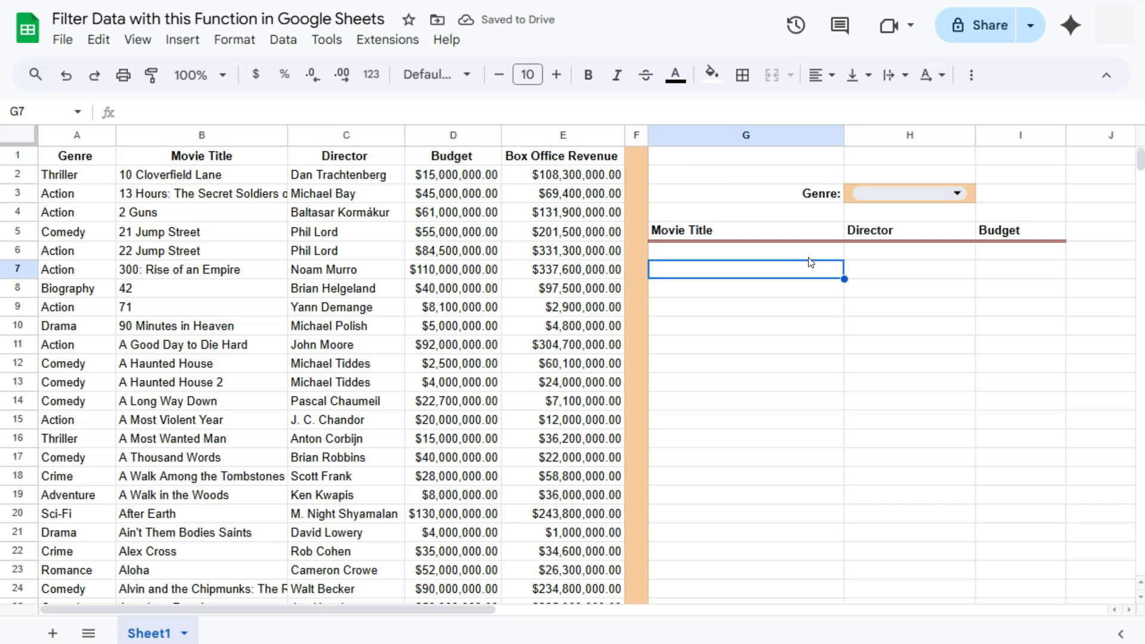
# Select Comedy as the genre in cell H3 and look through the filtered movie list.
pyautogui.click(958, 194)
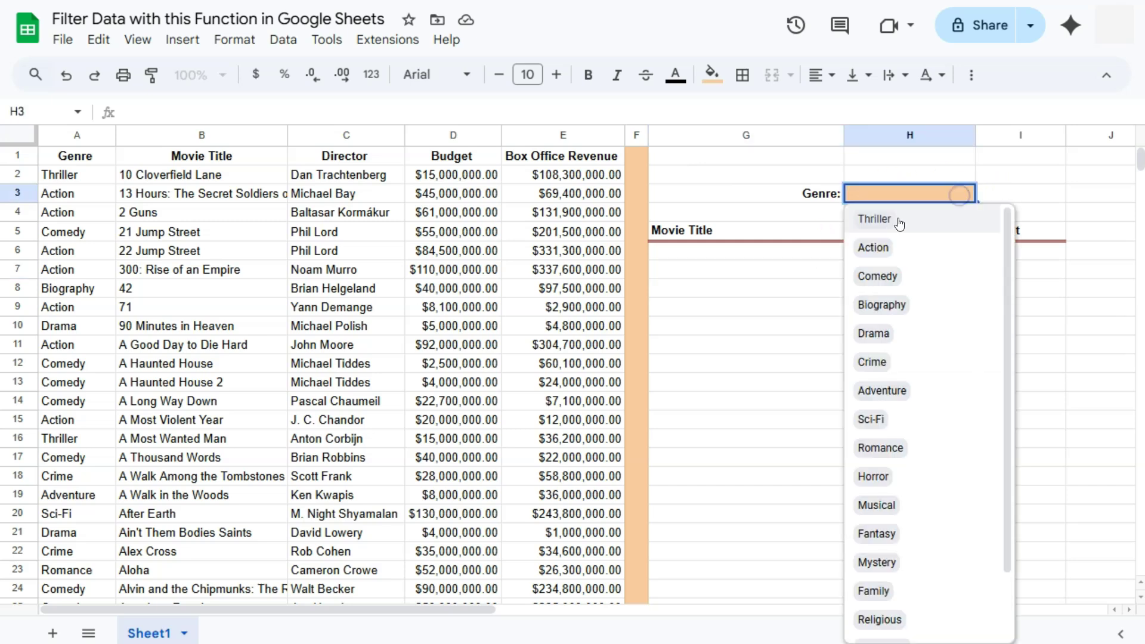
pyautogui.click(877, 276)
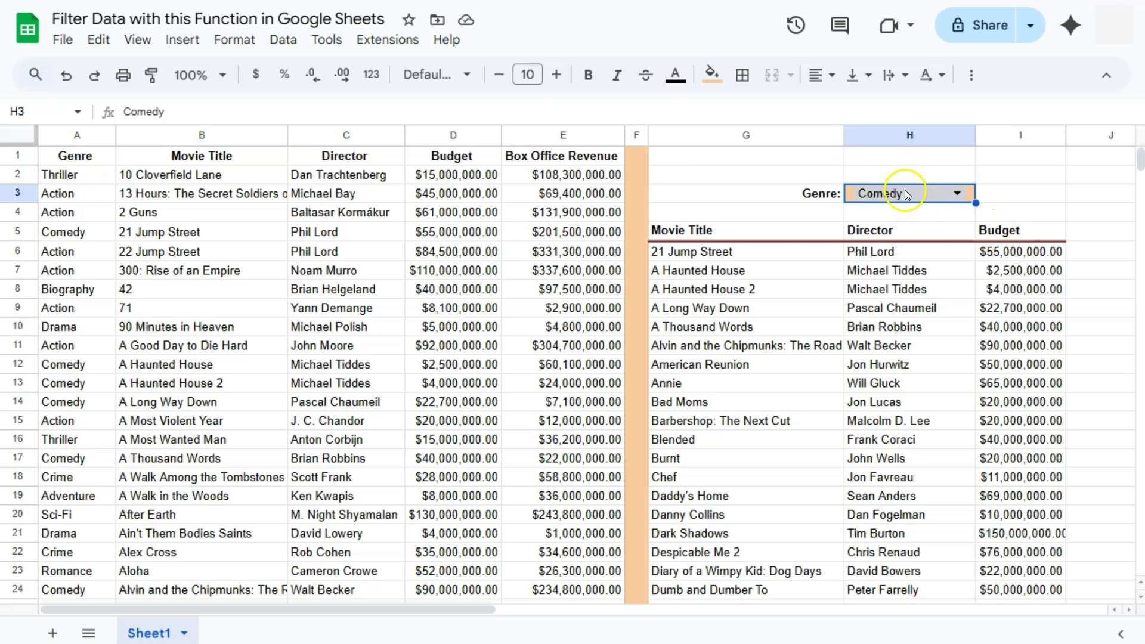
pyautogui.scroll(-15, 809, 366)
pyautogui.scroll(-6, 809, 366)
pyautogui.scroll(20, 809, 366)
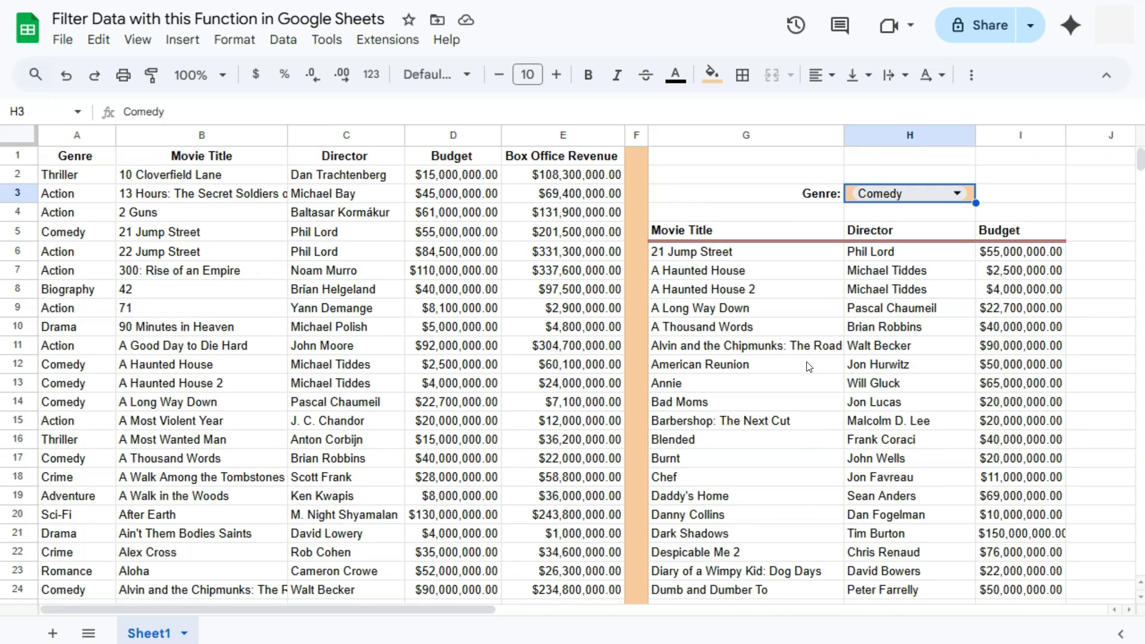
# Select Adventure as the genre in cell H3 and look through the filtered movie list.
pyautogui.click(959, 192)
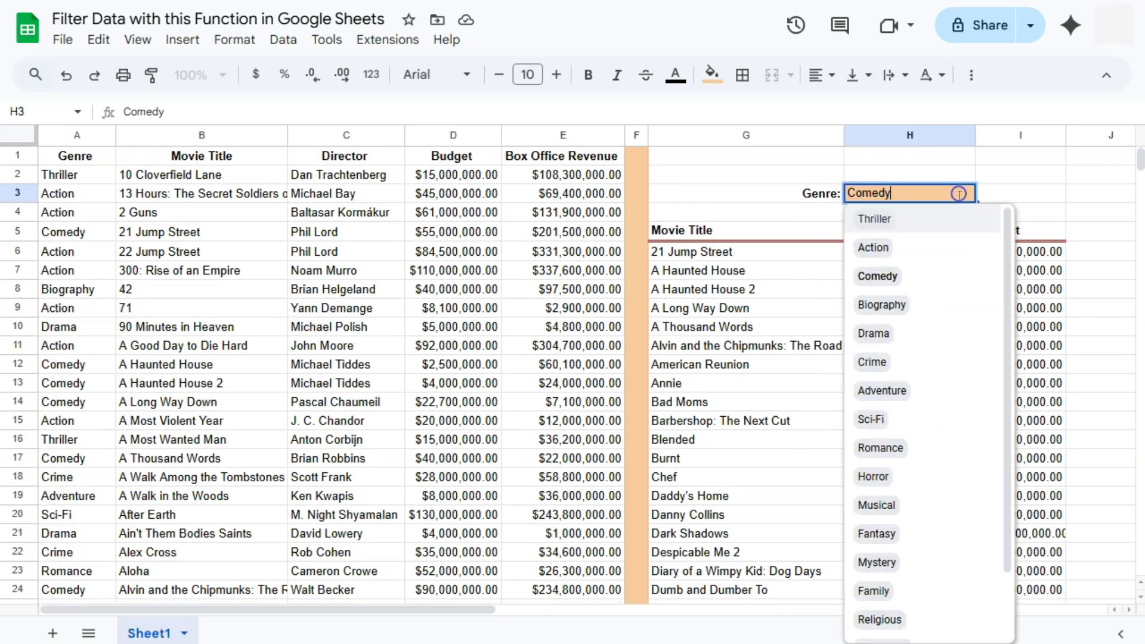
pyautogui.click(898, 402)
pyautogui.scroll(-2, 1068, 397)
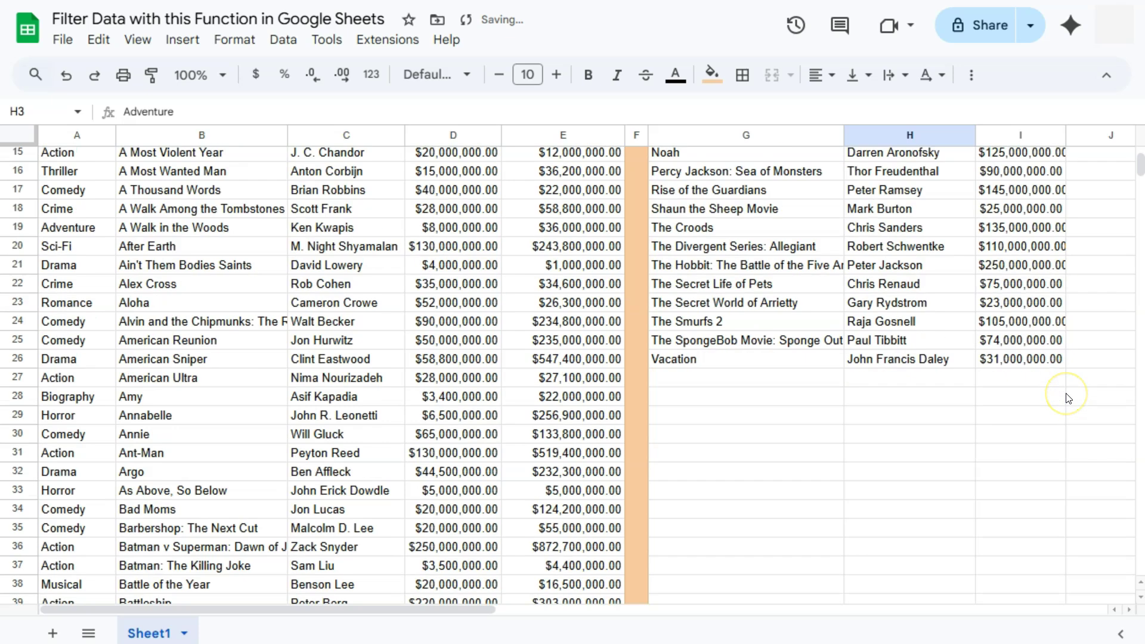
pyautogui.scroll(5, 1068, 397)
# Extend the FILTER formula in G6 with the open-ended budget range D2:D for a second condition.
pyautogui.doubleClick(766, 251)
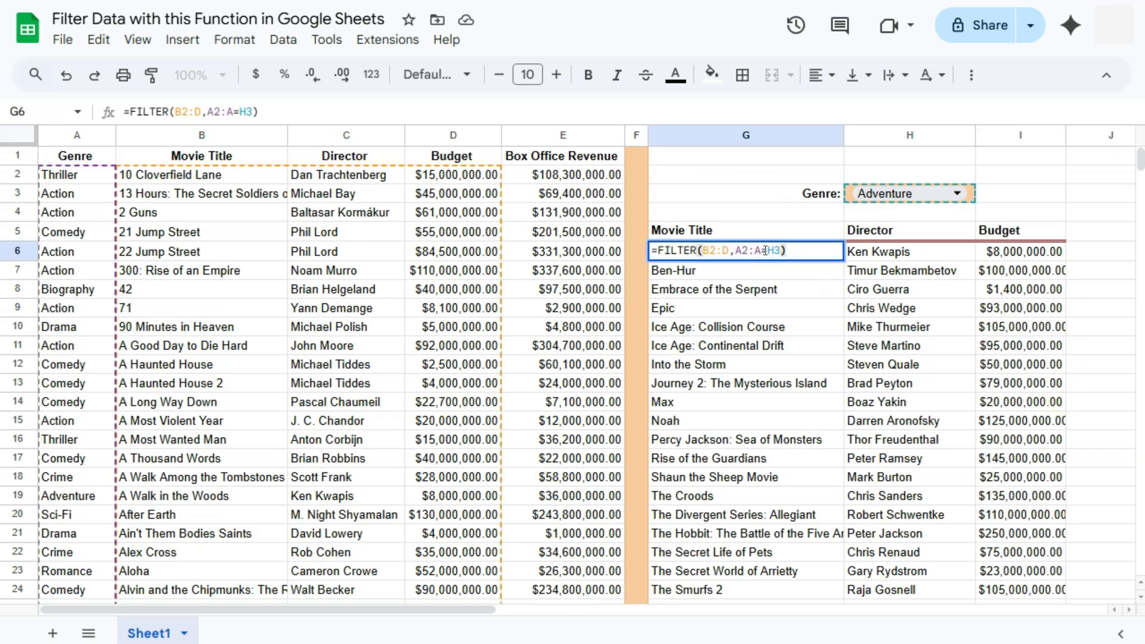
pyautogui.press('Left')
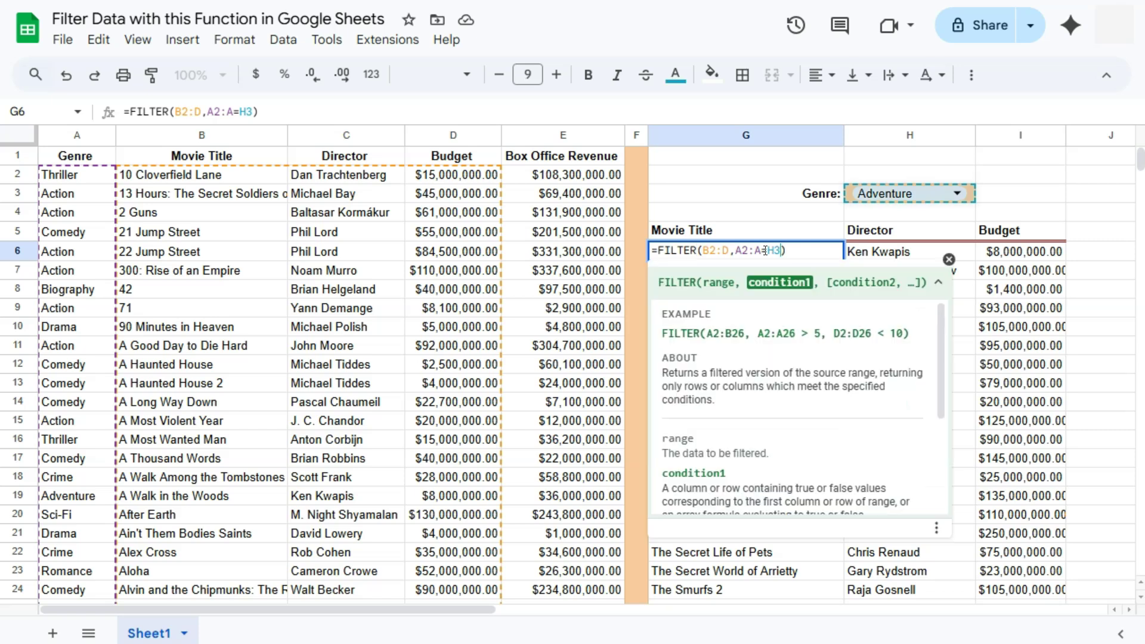
pyautogui.write(',')
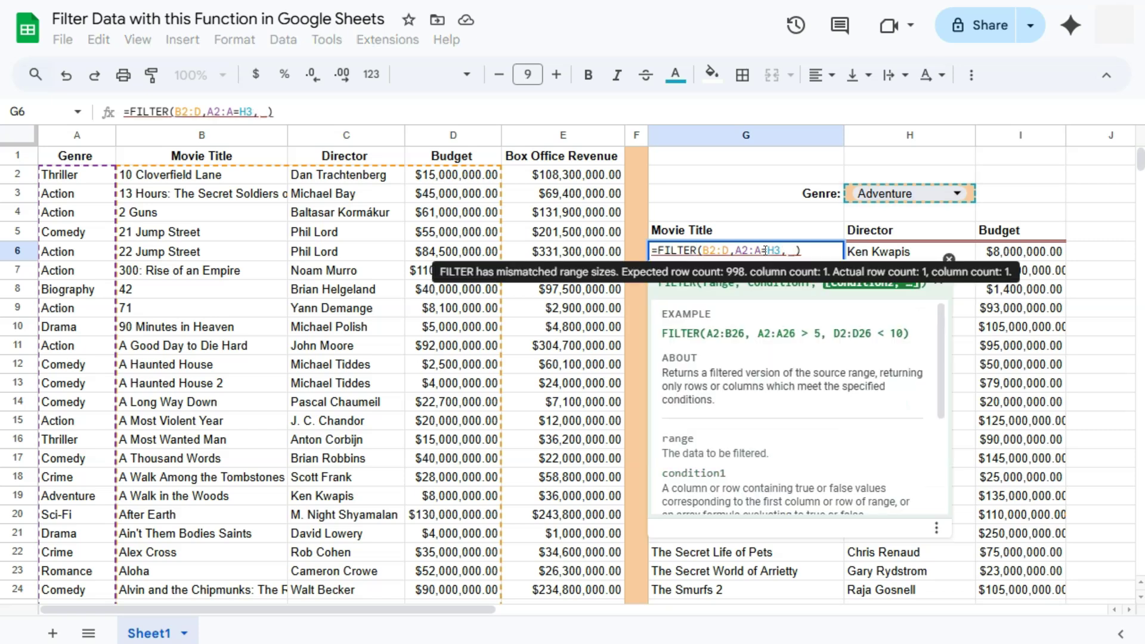
pyautogui.click(799, 367)
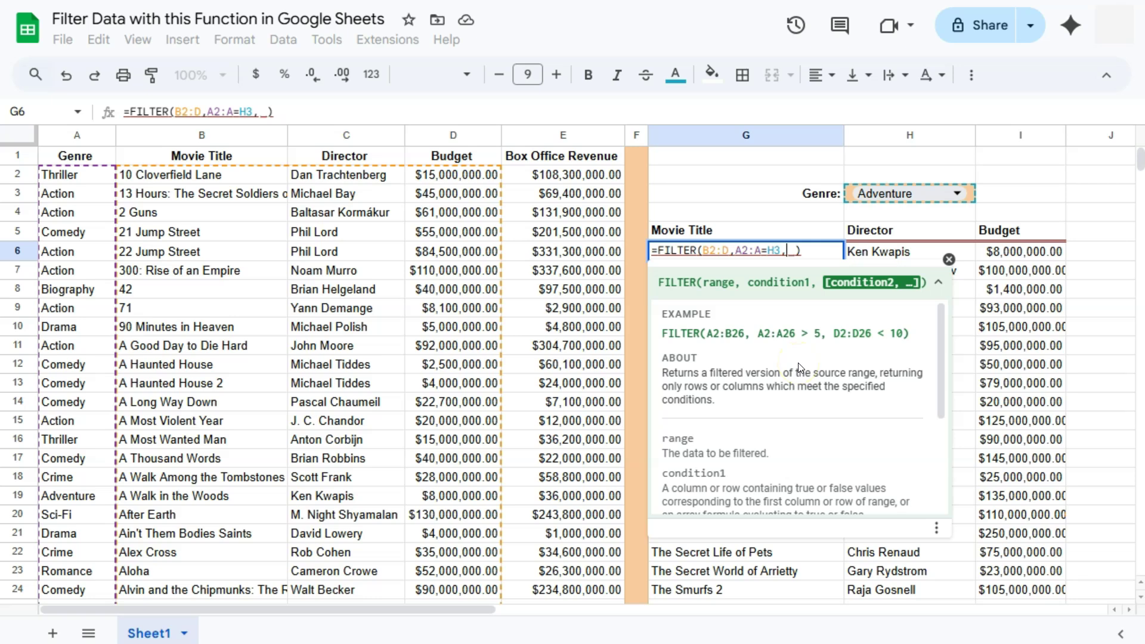
pyautogui.click(787, 358)
pyautogui.moveTo(447, 174); pyautogui.dragTo(449, 194)
pyautogui.moveTo(441, 276); pyautogui.dragTo(442, 397)
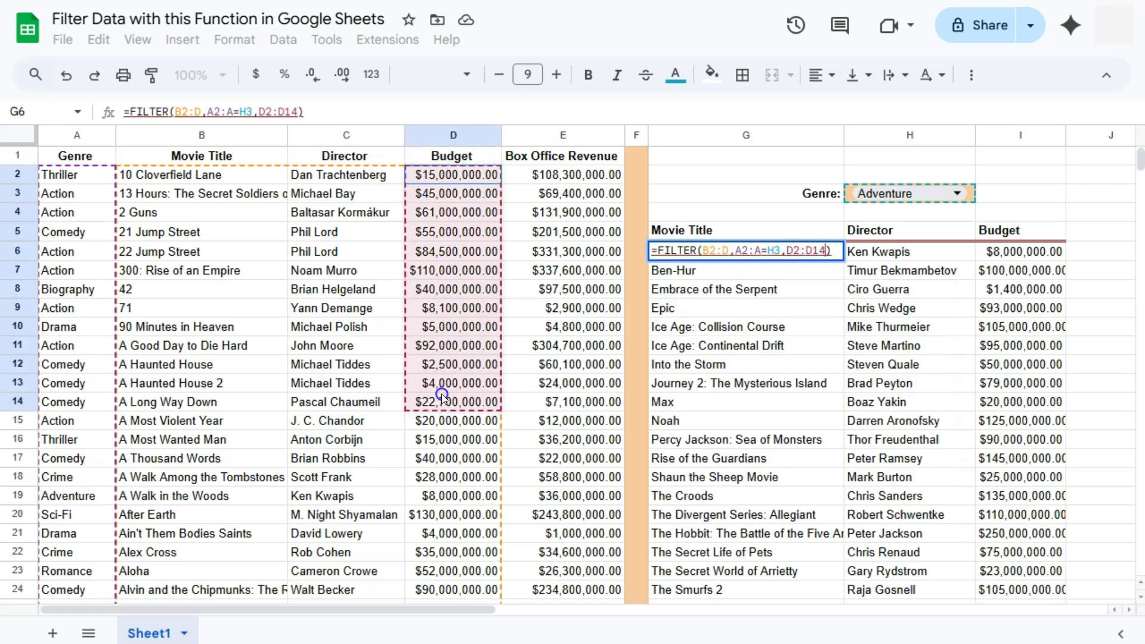
pyautogui.press('BackSpace')
pyautogui.press('BackSpace')
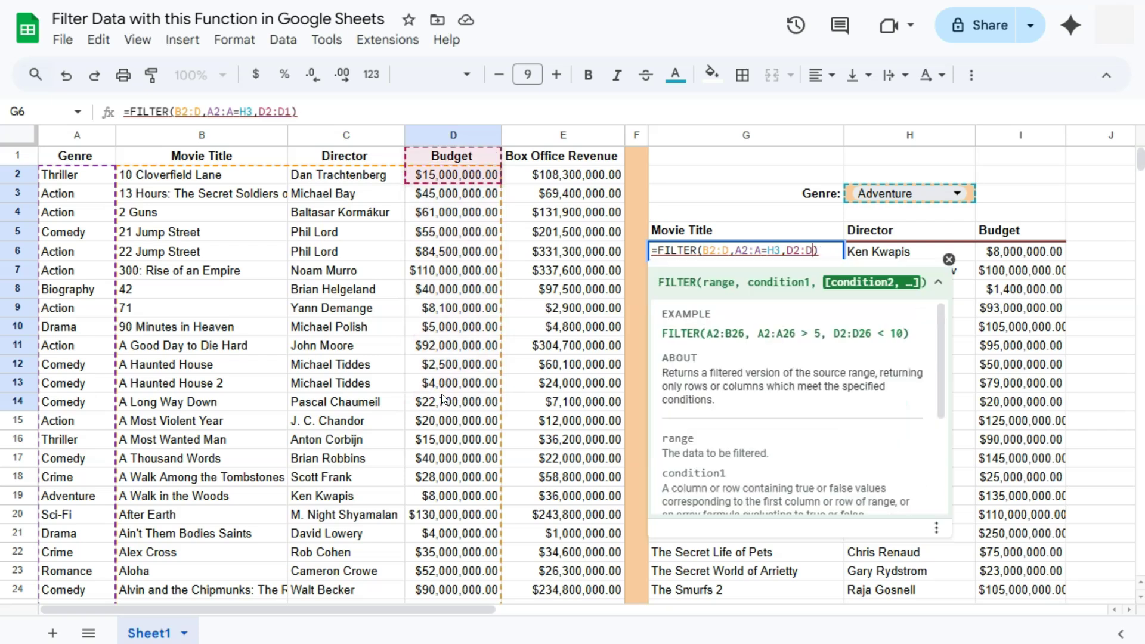
# Require budgets above 30000000 in the second condition and complete the G6 formula as =FILTER(B2:D,A2:A=H3,D2:D>30000000).
pyautogui.write('>')
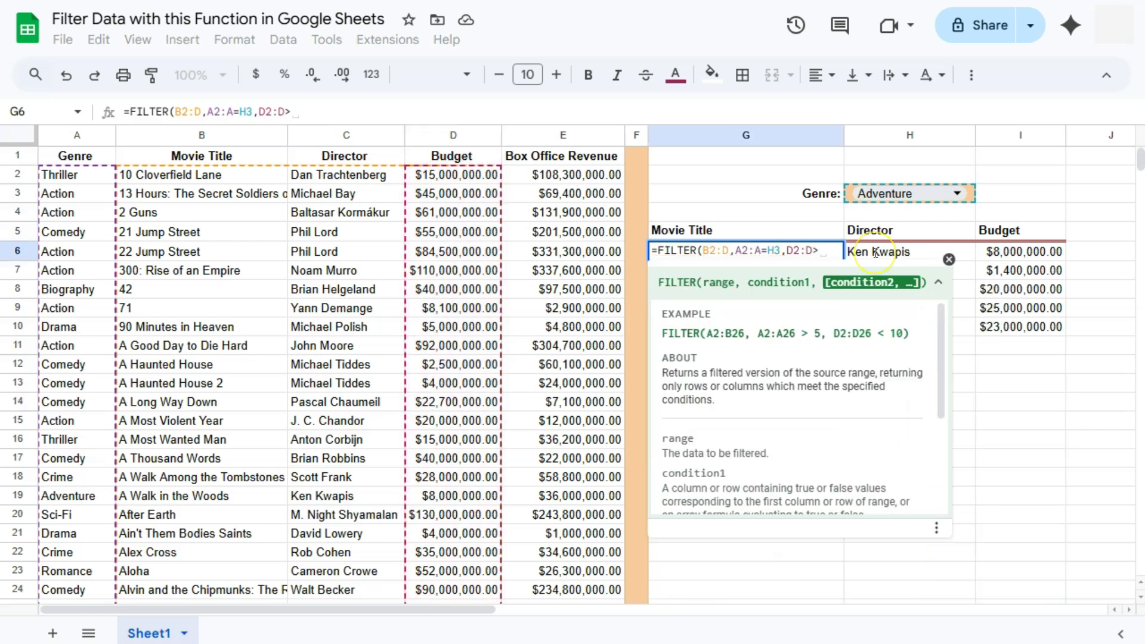
pyautogui.write('3000000')
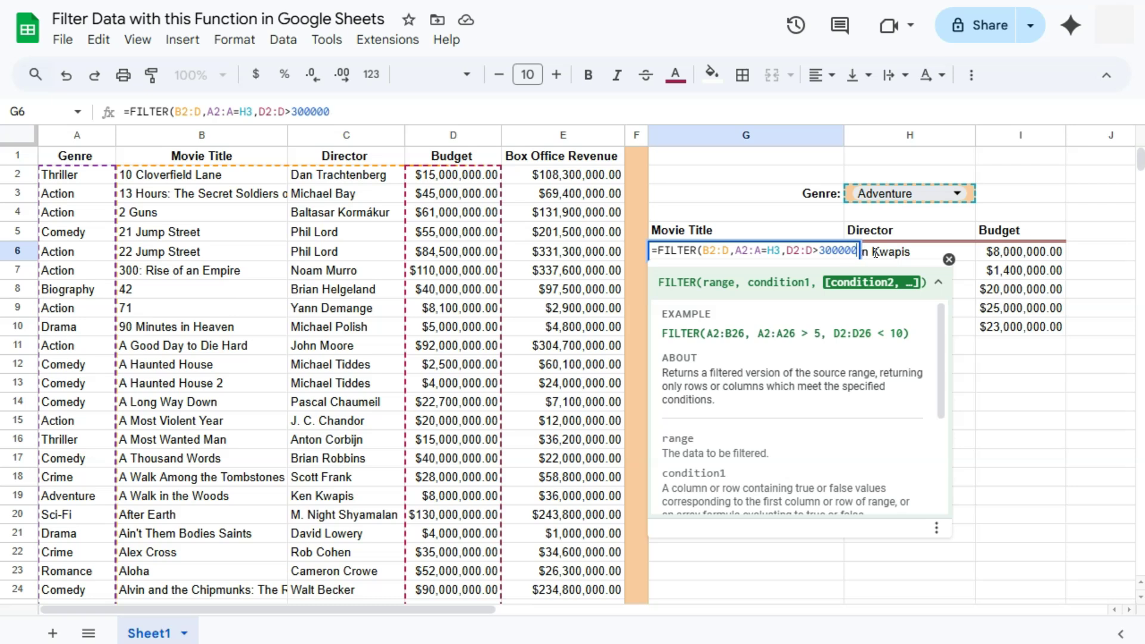
pyautogui.write('0')
pyautogui.write(')')
pyautogui.press('Return')
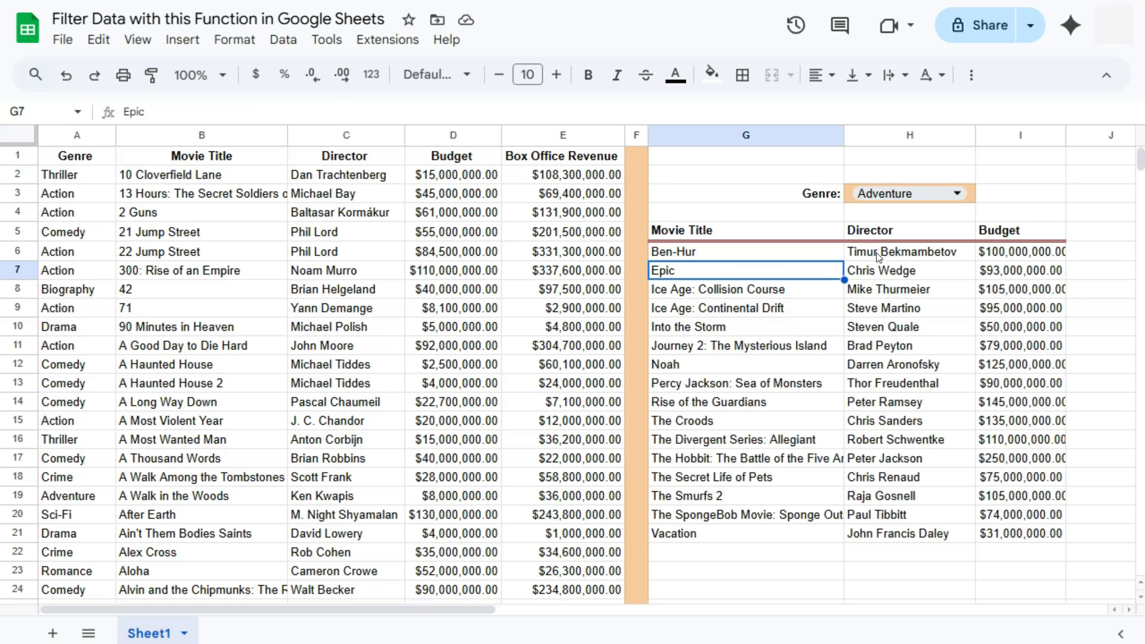
# Reopen the G6 formula and add the open-ended box office revenue range E2:E for a third condition.
pyautogui.click(917, 205)
pyautogui.click(820, 259)
pyautogui.doubleClick(819, 259)
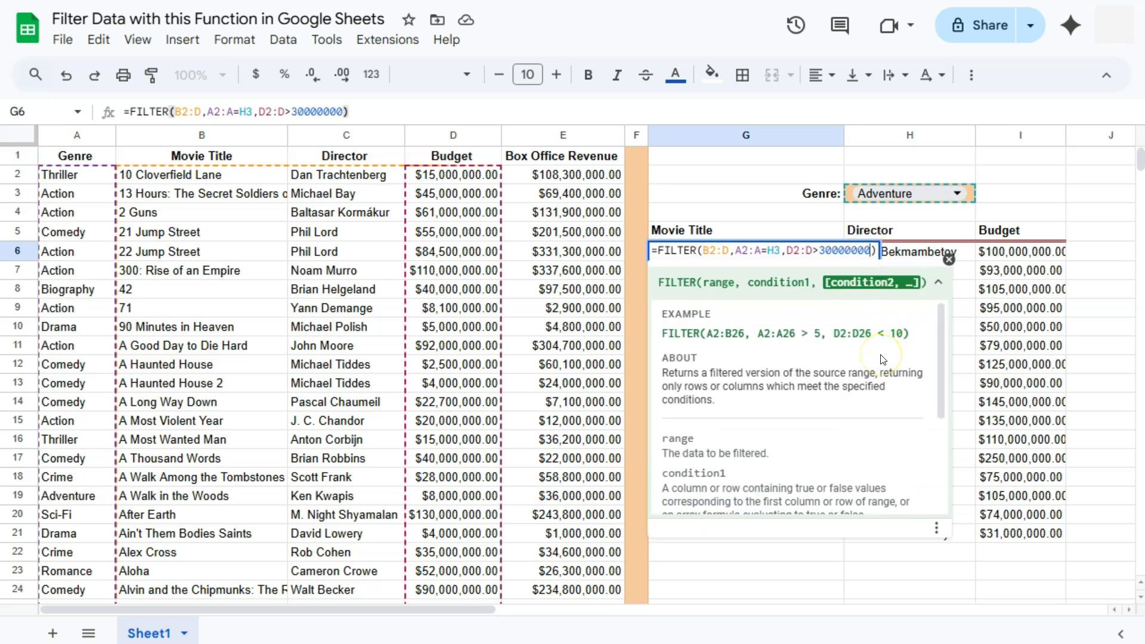
pyautogui.write(',')
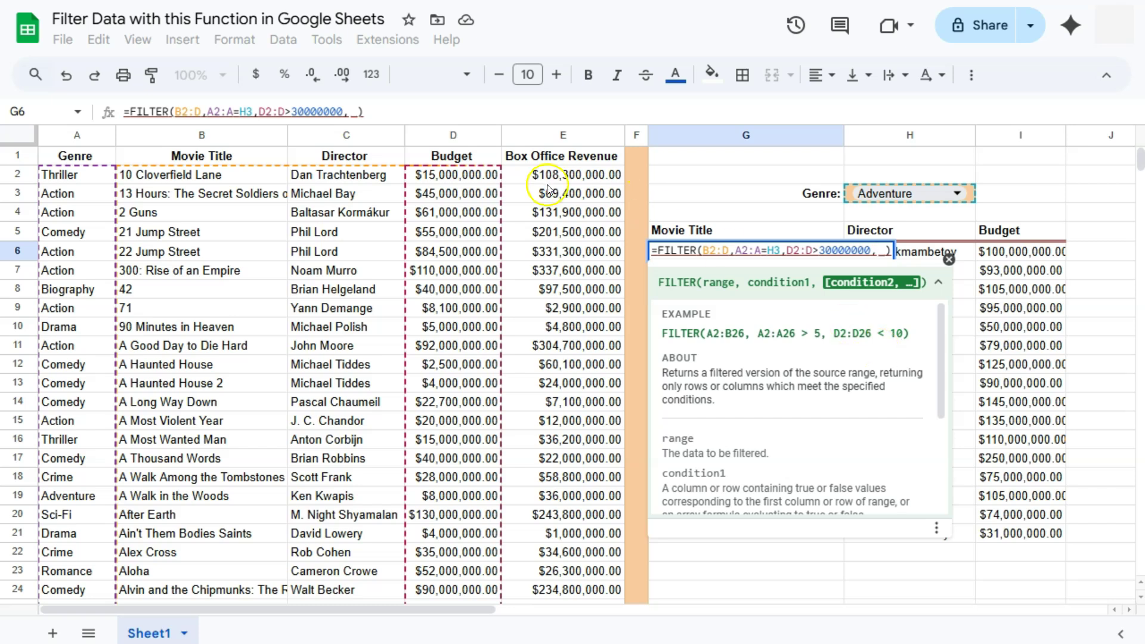
pyautogui.moveTo(549, 174); pyautogui.dragTo(551, 402)
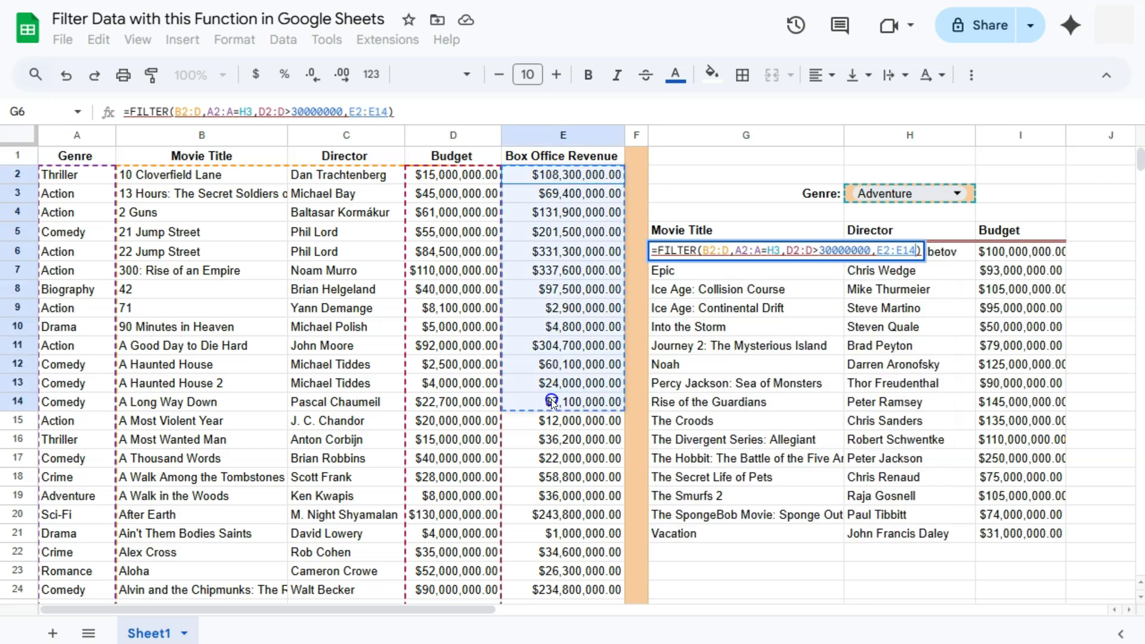
pyautogui.press('BackSpace')
pyautogui.press('BackSpace')
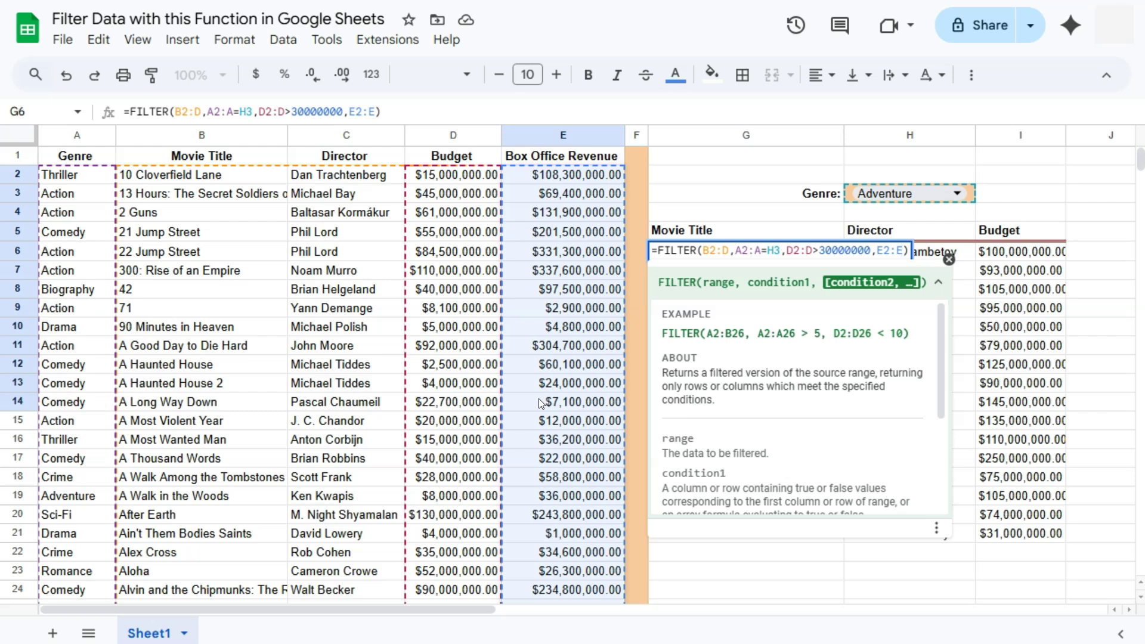
# Require revenue of at least 100000000 and complete the G6 formula as =FILTER(B2:D,A2:A=H3,D2:D>30000000,E2:E>=100000000).
pyautogui.write('>=')
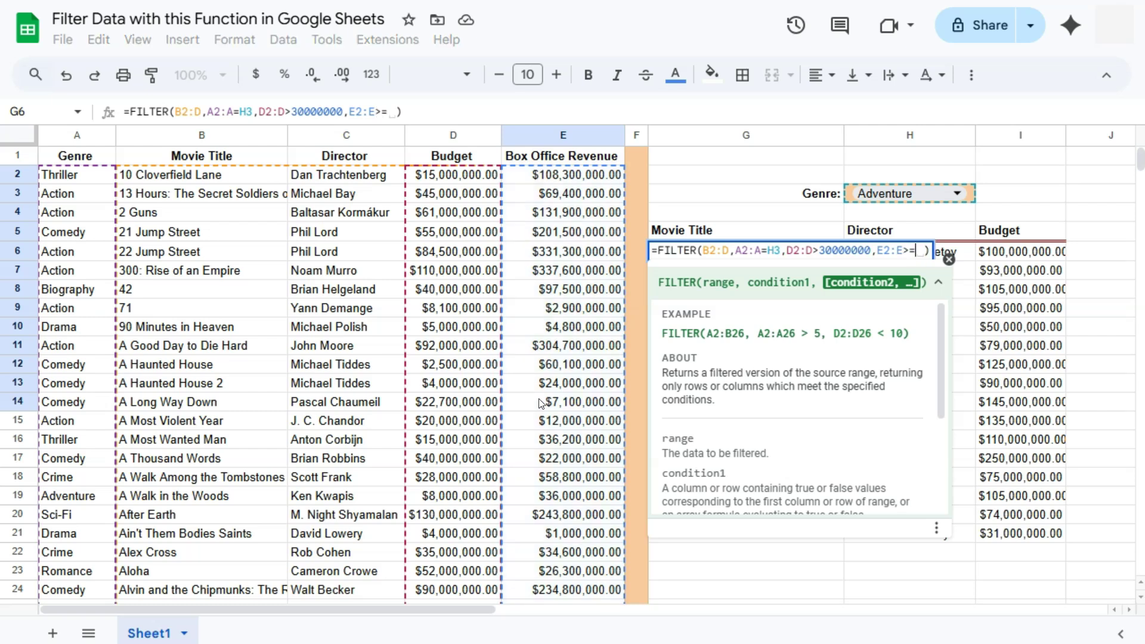
pyautogui.write('1000')
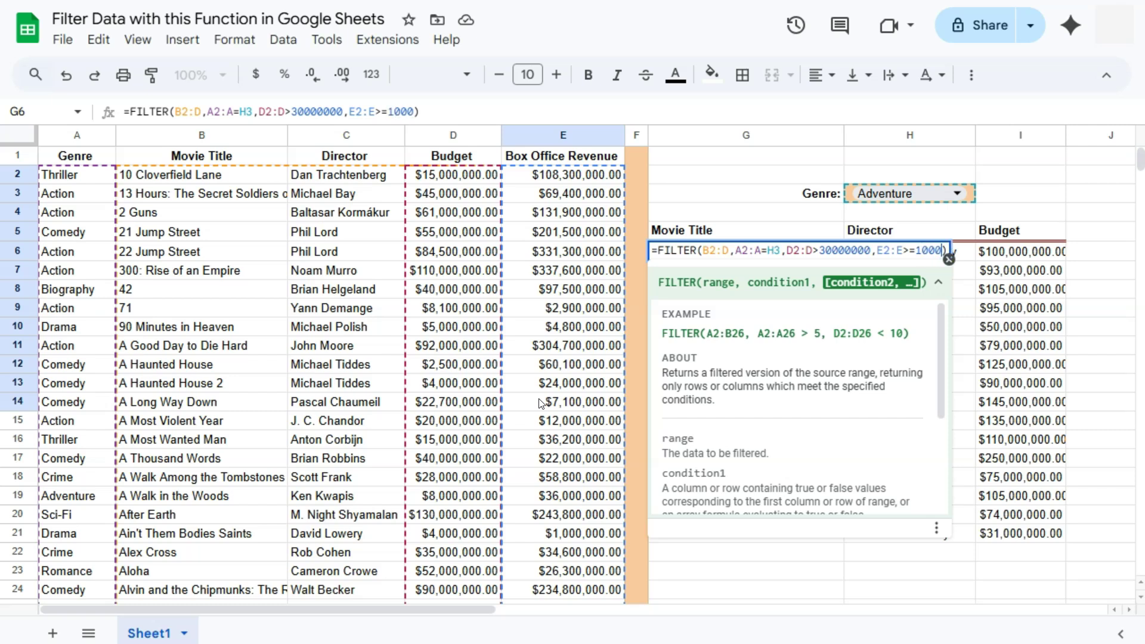
pyautogui.write('00000')
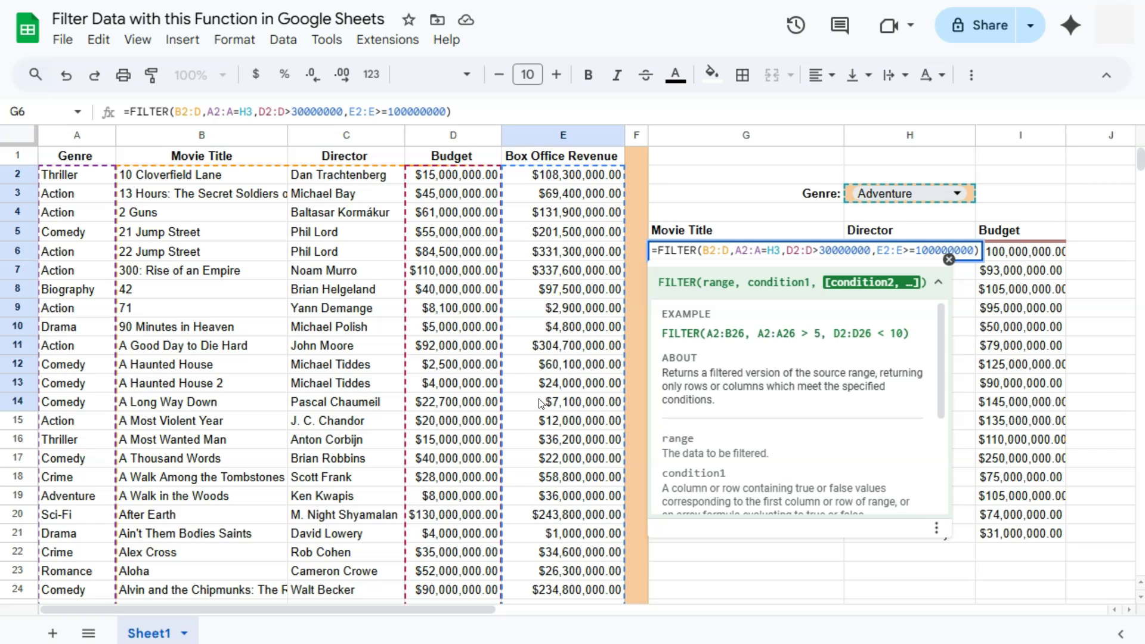
pyautogui.press('Return')
# Examine the filtered budgets and the Box Office Revenue column against the conditions in the G6 formula.
pyautogui.click(1007, 270)
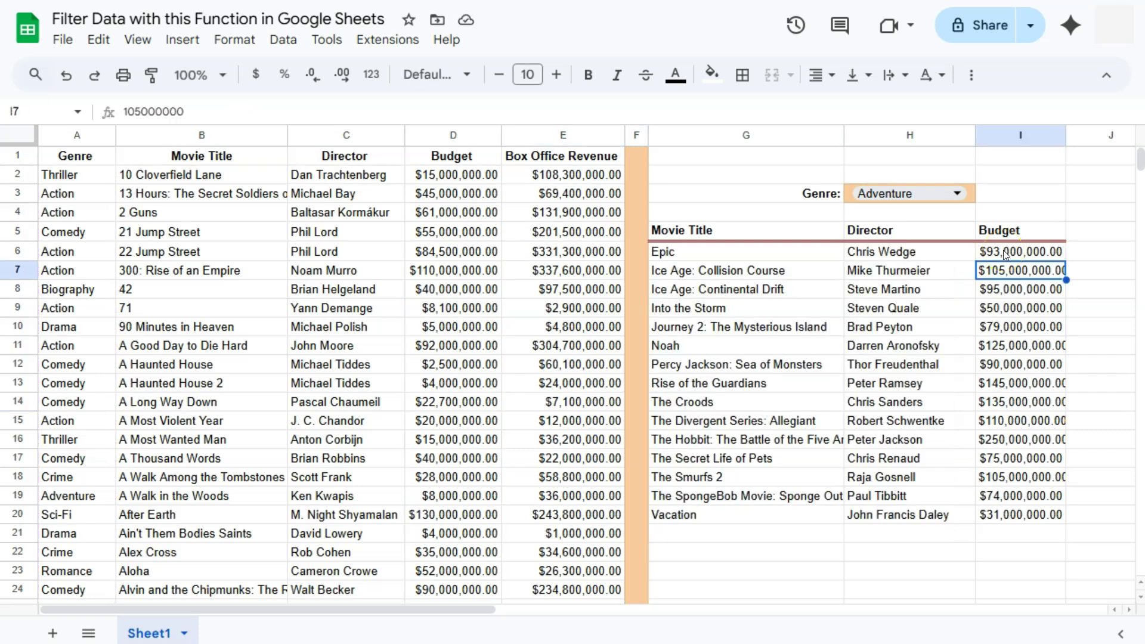
pyautogui.click(1005, 253)
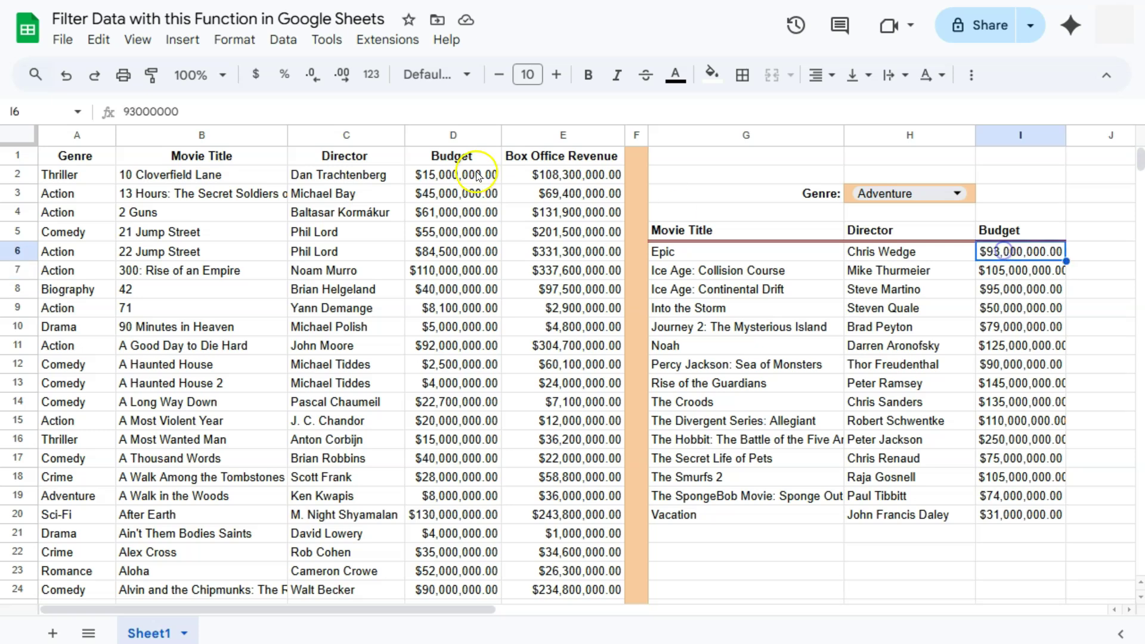
pyautogui.click(556, 161)
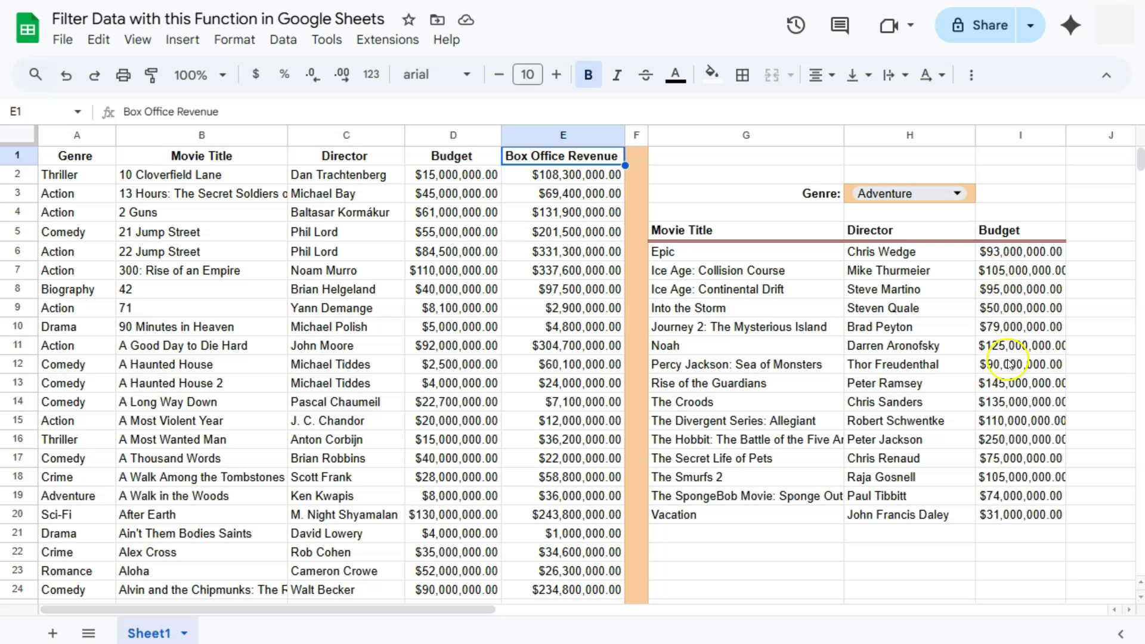
pyautogui.click(785, 251)
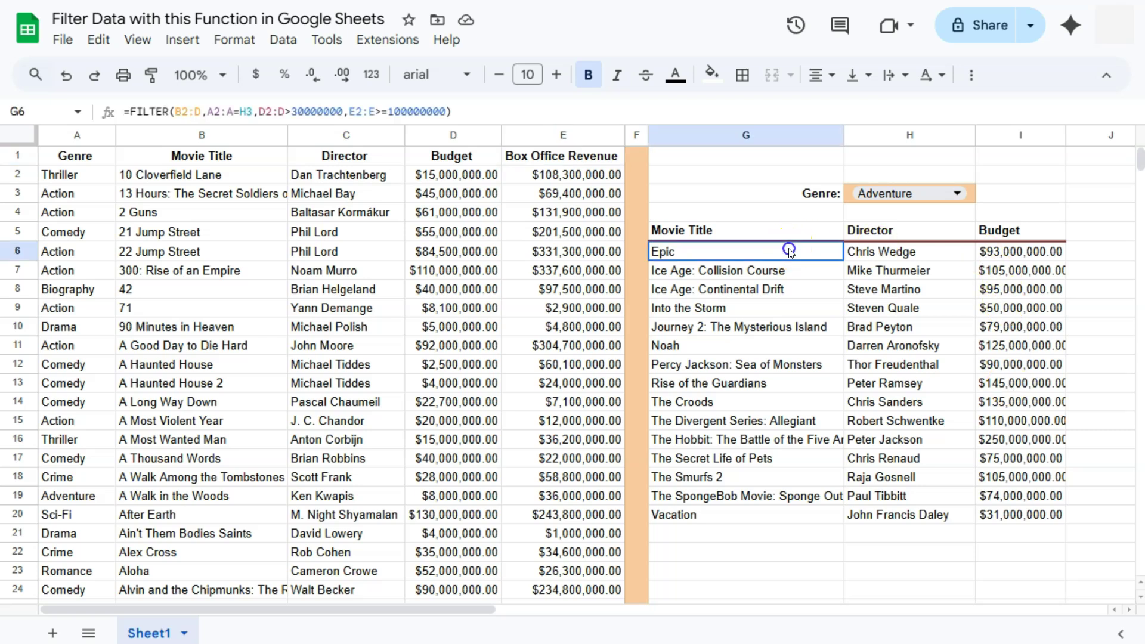
pyautogui.doubleClick(817, 252)
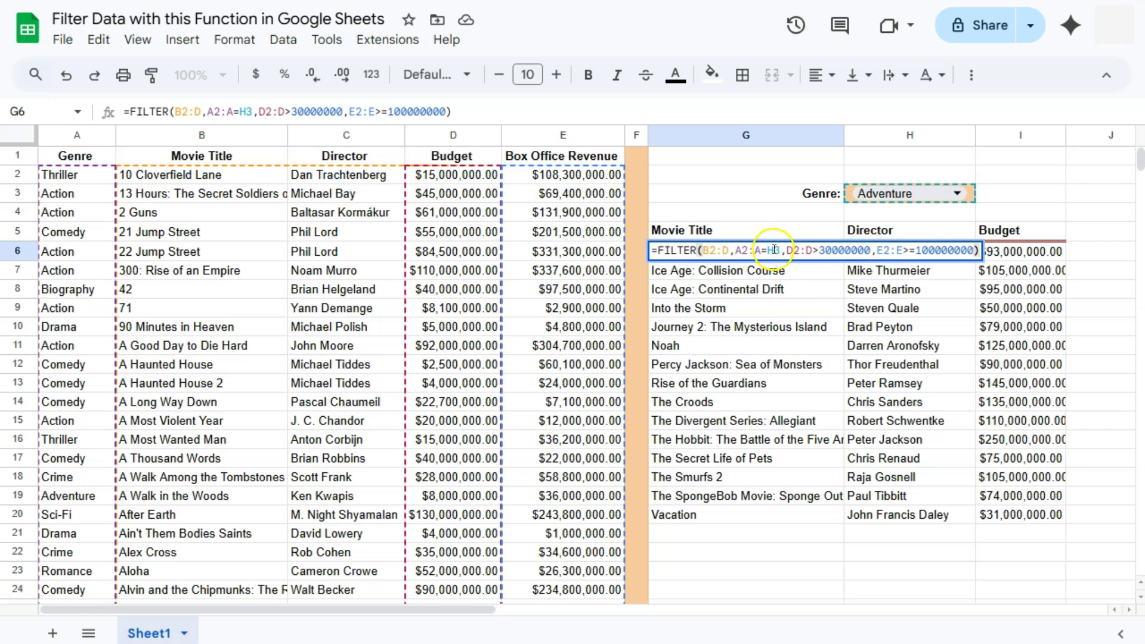
pyautogui.click(776, 197)
# Select Action as the genre in cell H3 and check the filtered movie list against the G6 formula's conditions.
pyautogui.click(956, 194)
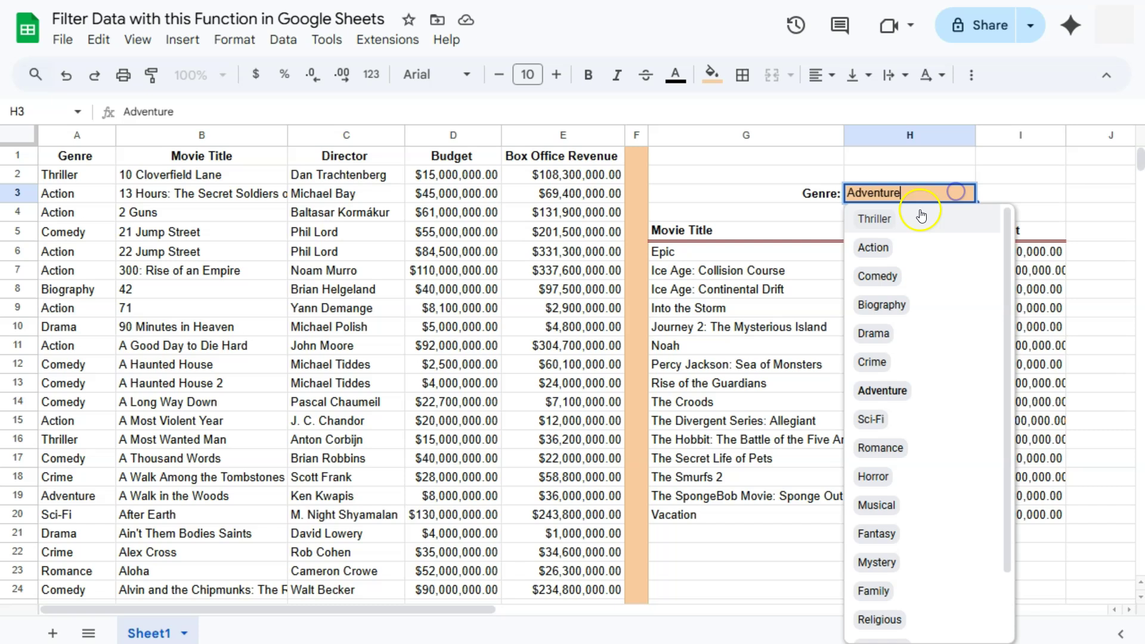
pyautogui.click(875, 247)
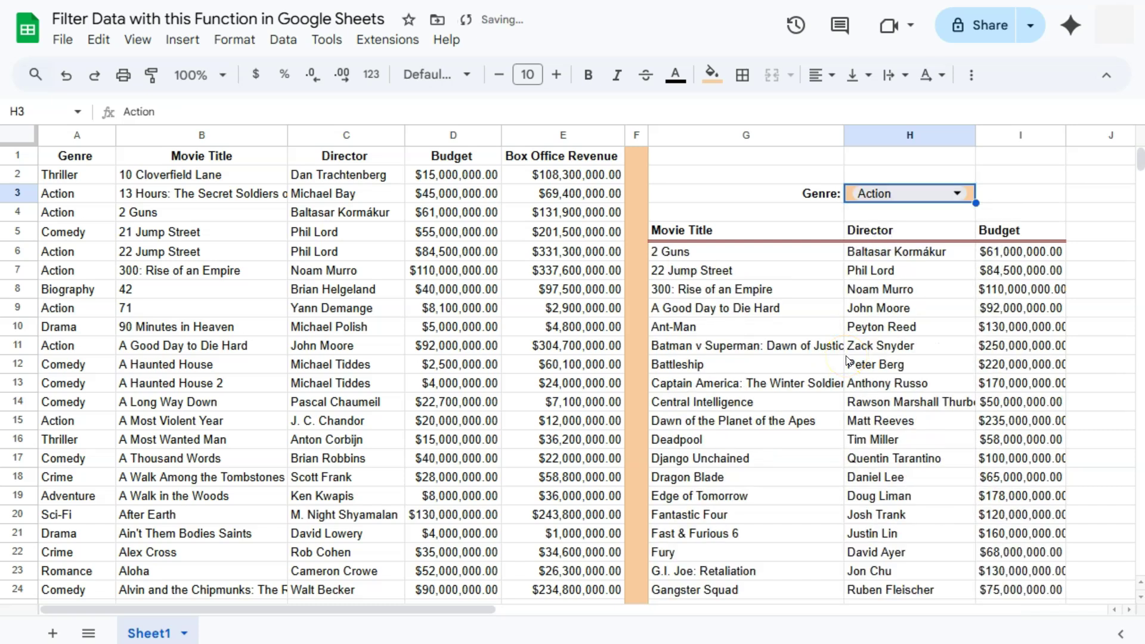
pyautogui.scroll(-13, 846, 362)
pyautogui.scroll(13, 846, 364)
pyautogui.doubleClick(751, 251)
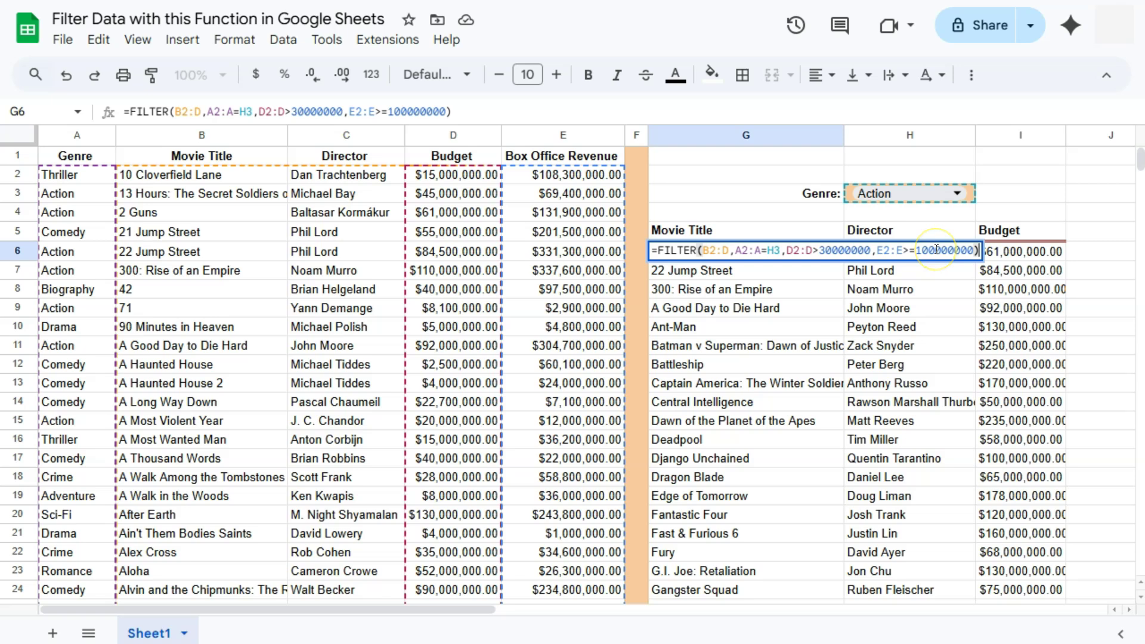
pyautogui.click(1093, 236)
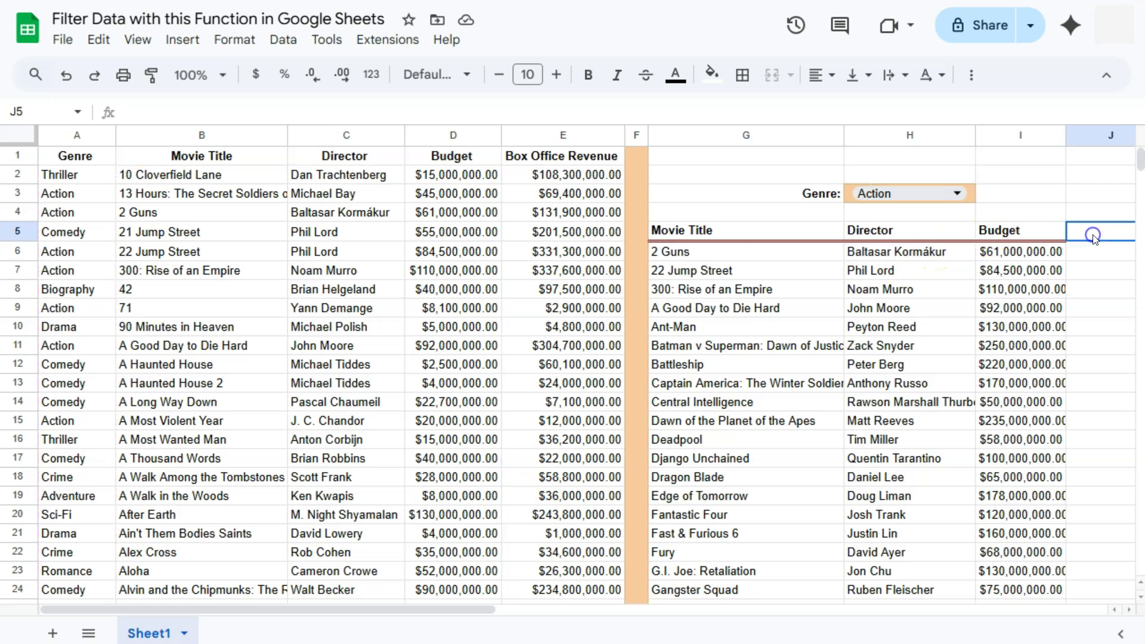